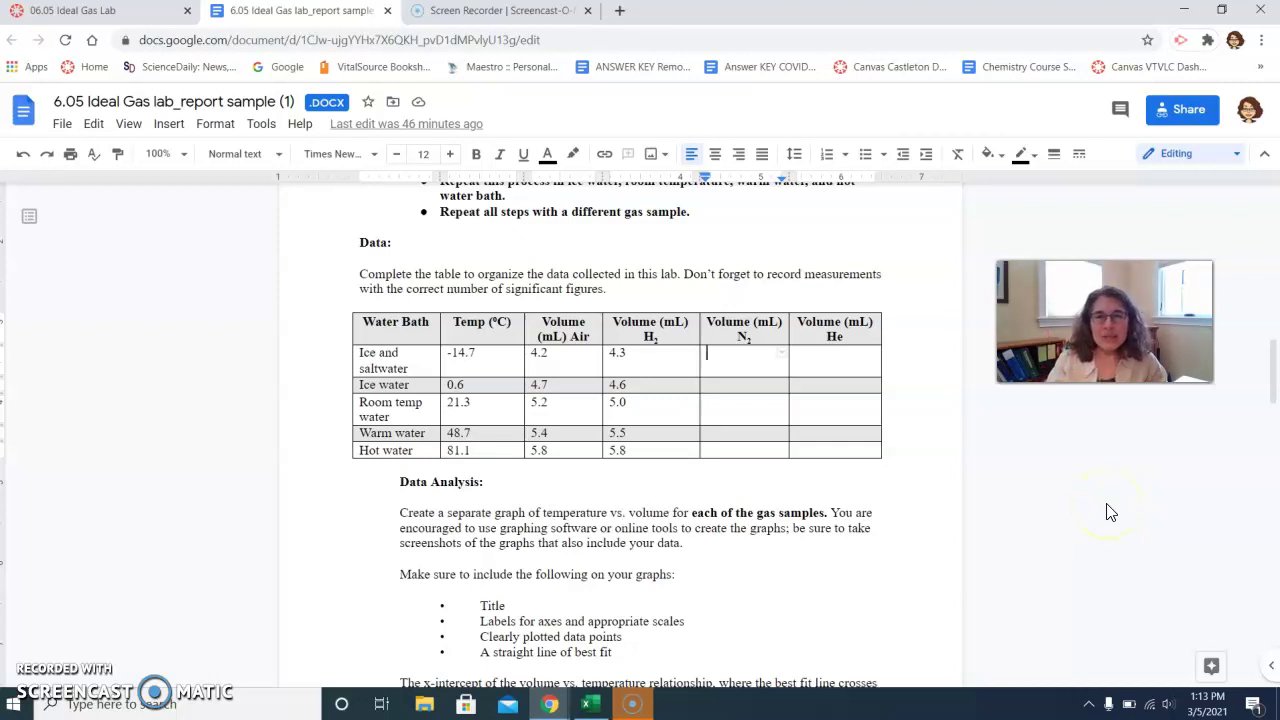
Switch from the Google Docs lab report to the Ideal Gas Law Lab Sample Graphs workbook
{"action": "left_click", "coordinate": [1080, 512]}
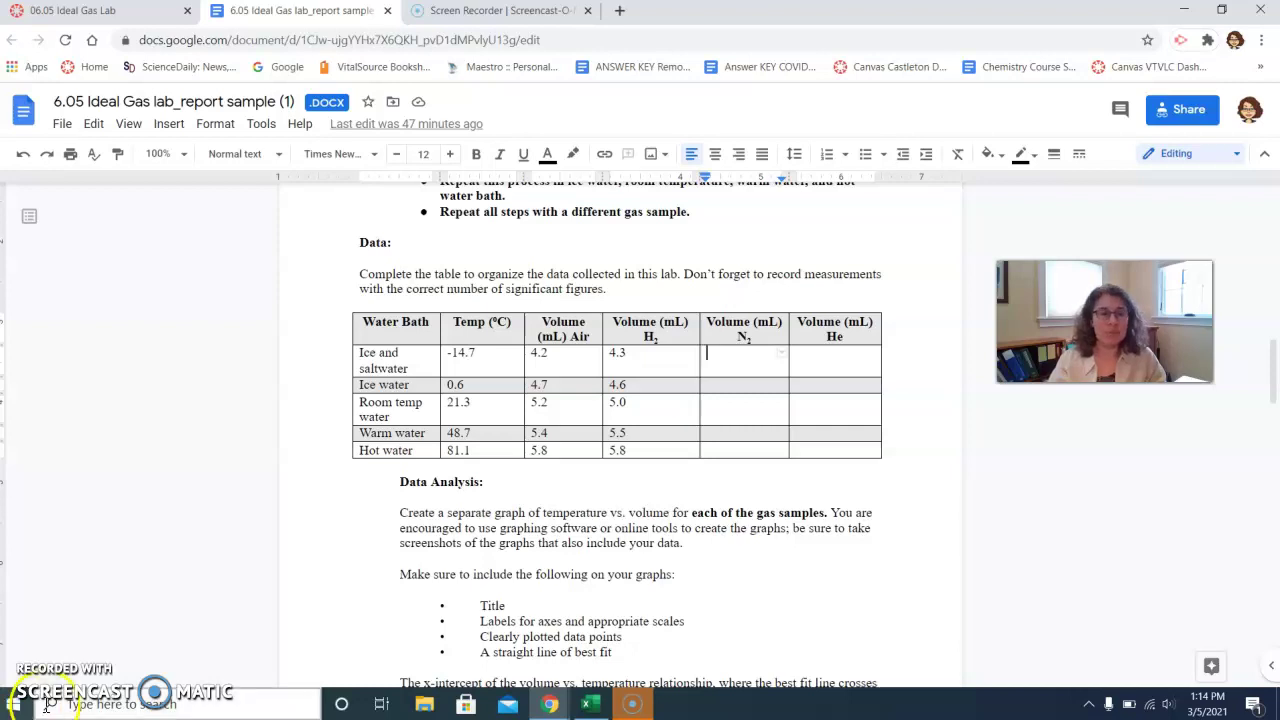
{"action": "key", "text": "alt+Tab"}
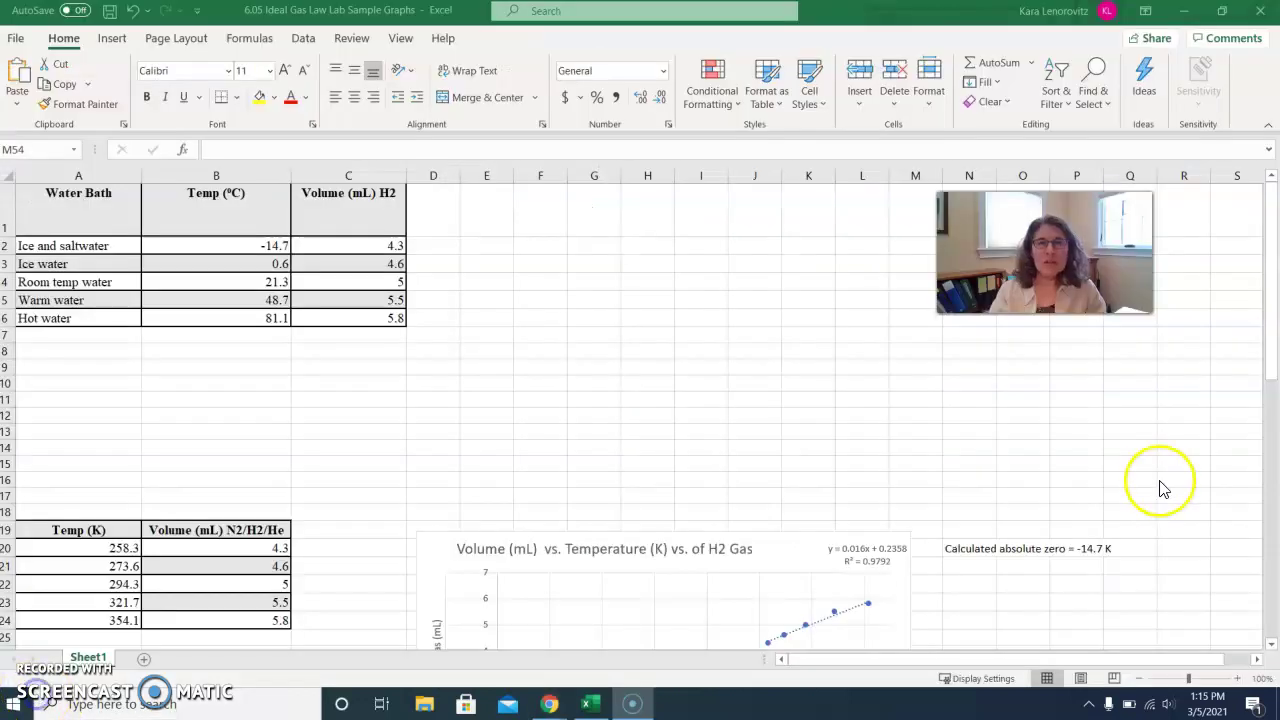
Select the Temp (°C) and Volume (mL) H2 columns, B1 through C6
{"action": "left_click", "coordinate": [180, 194]}
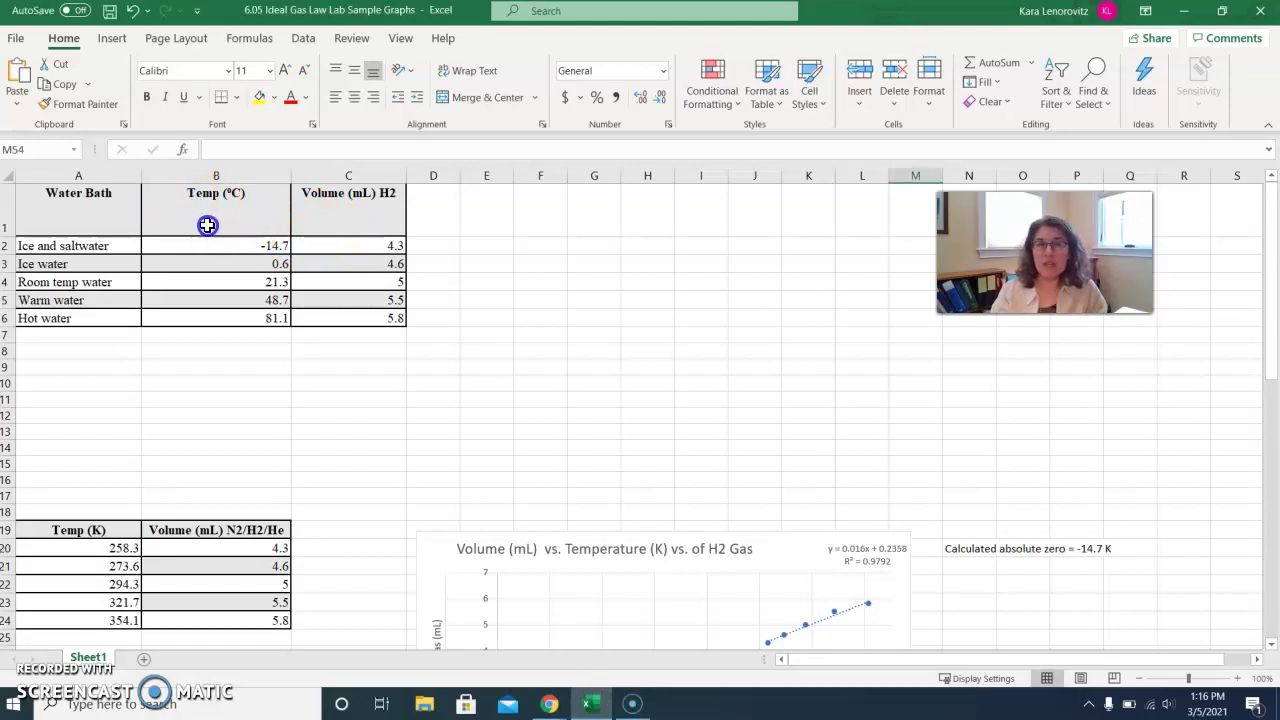
{"action": "left_click", "coordinate": [210, 226]}
{"action": "left_click_drag", "start_coordinate": [196, 210], "coordinate": [330, 314]}
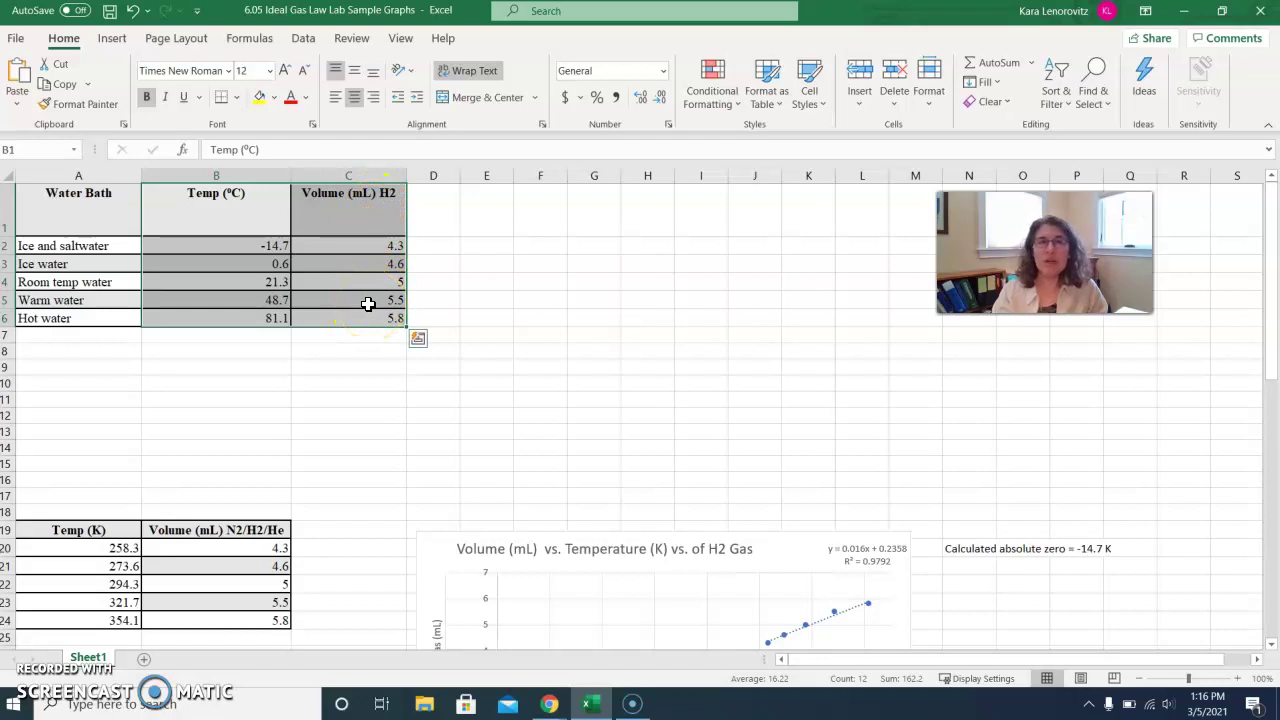
Insert a plain scatter chart of the five points and move it up beside the table
{"action": "left_click", "coordinate": [113, 39]}
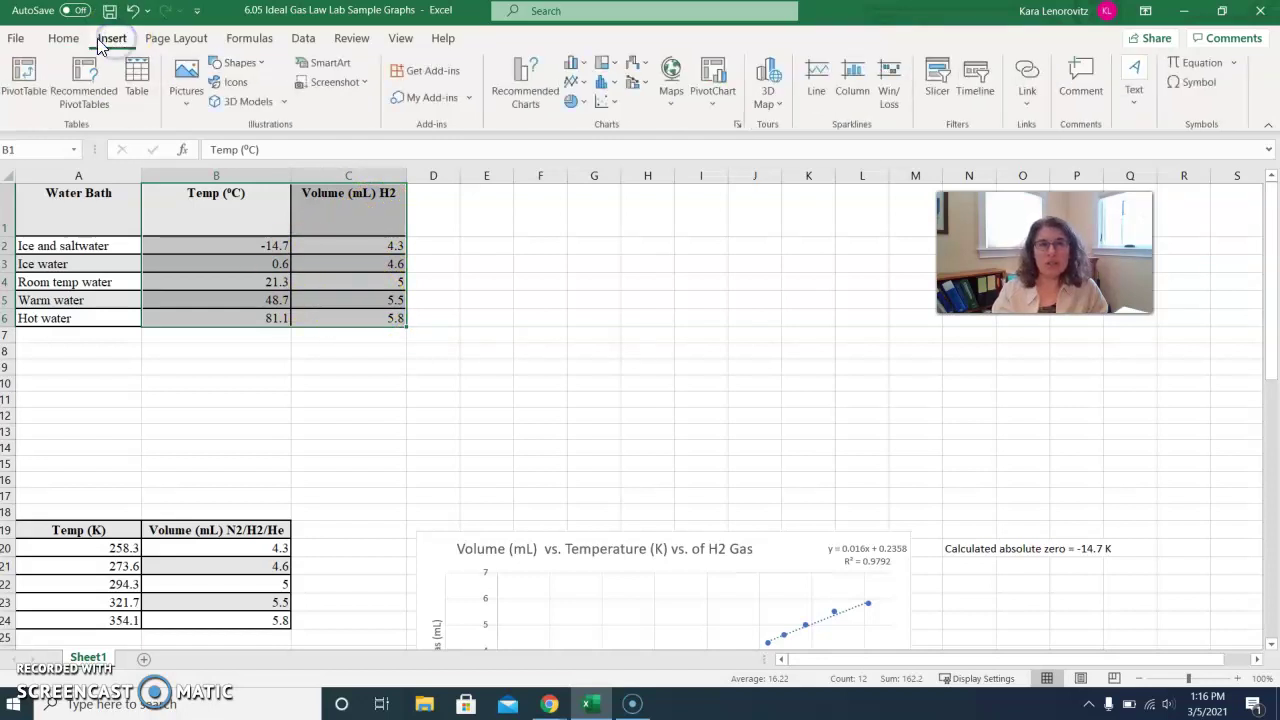
{"action": "left_click", "coordinate": [612, 102]}
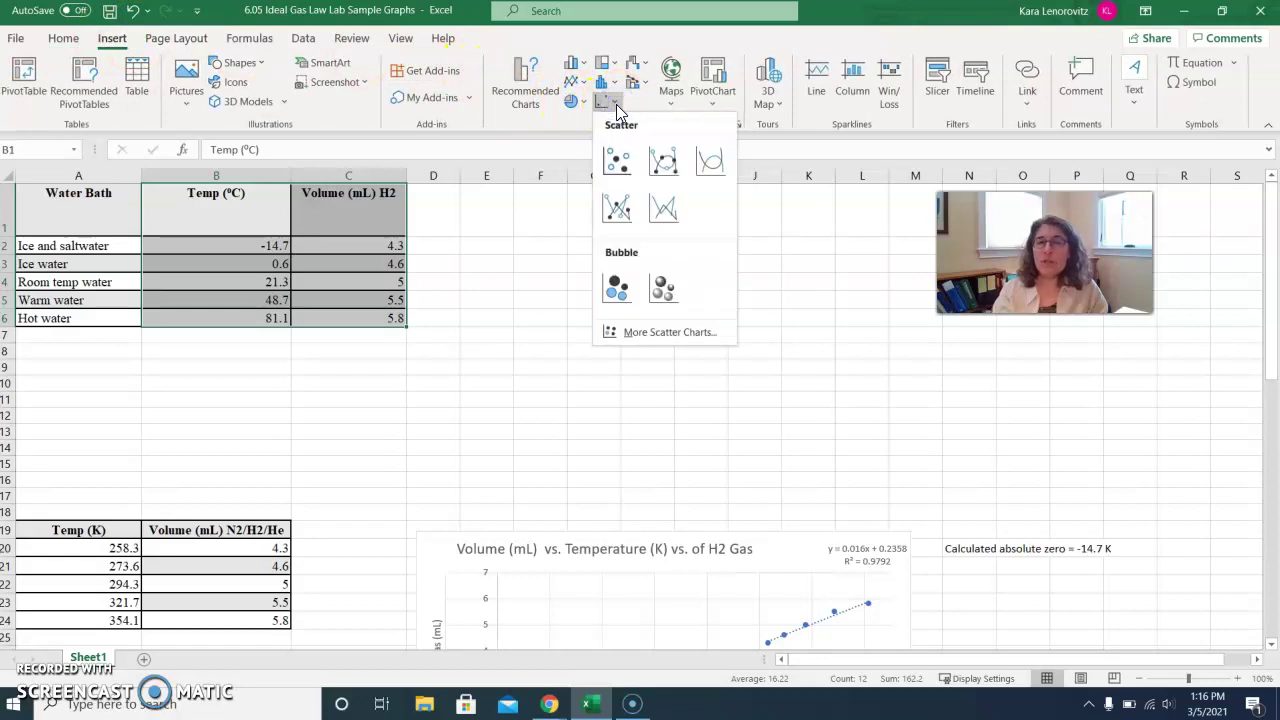
{"action": "left_click", "coordinate": [617, 163]}
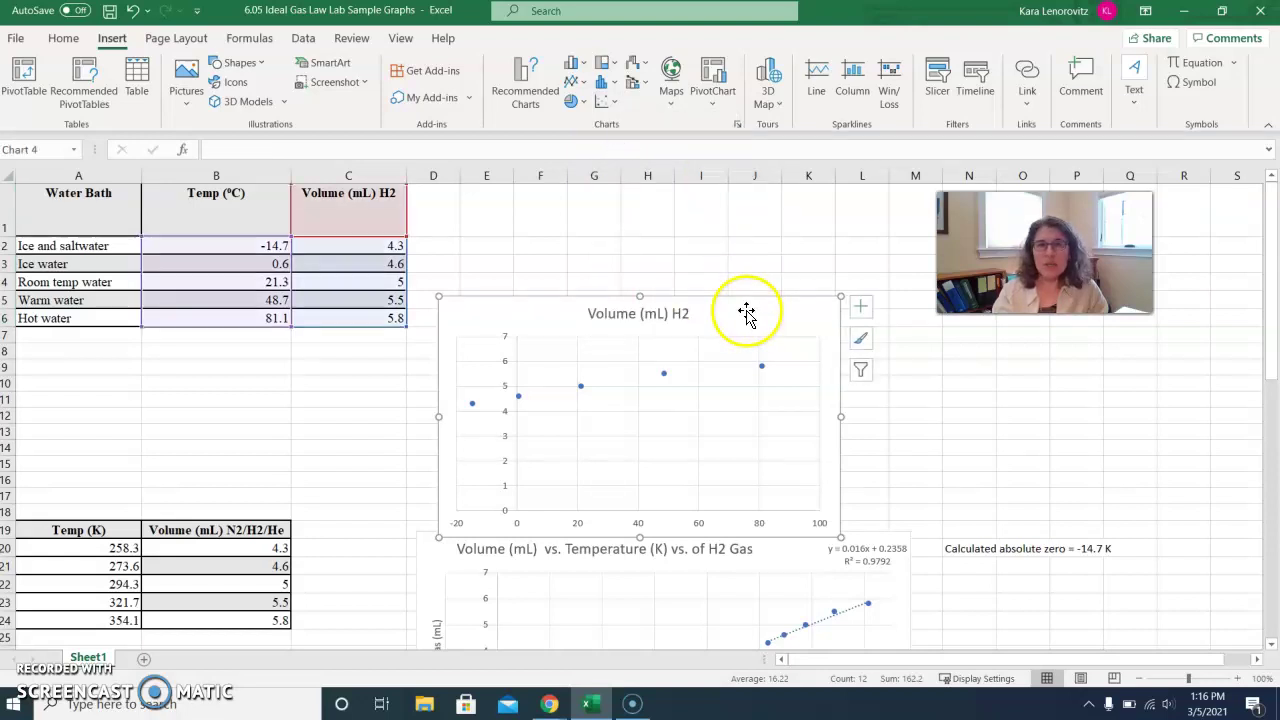
{"action": "left_click_drag", "start_coordinate": [749, 314], "coordinate": [763, 214]}
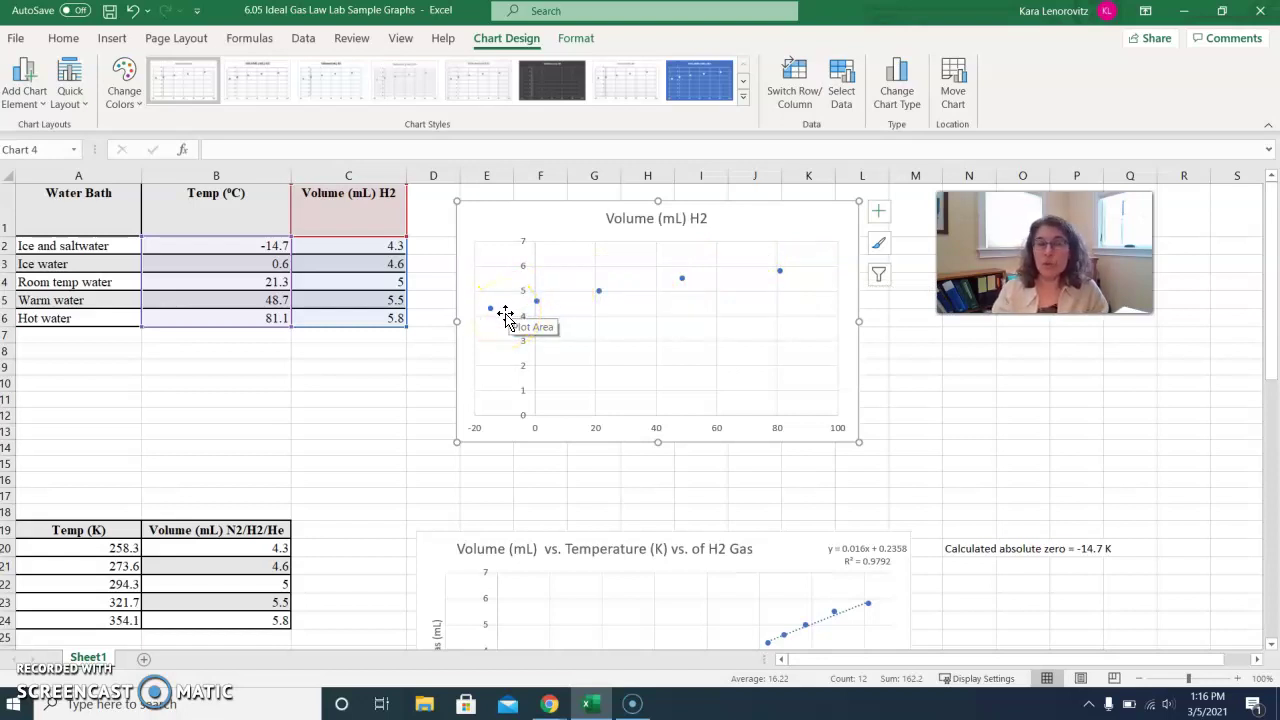
{"action": "left_click", "coordinate": [492, 350]}
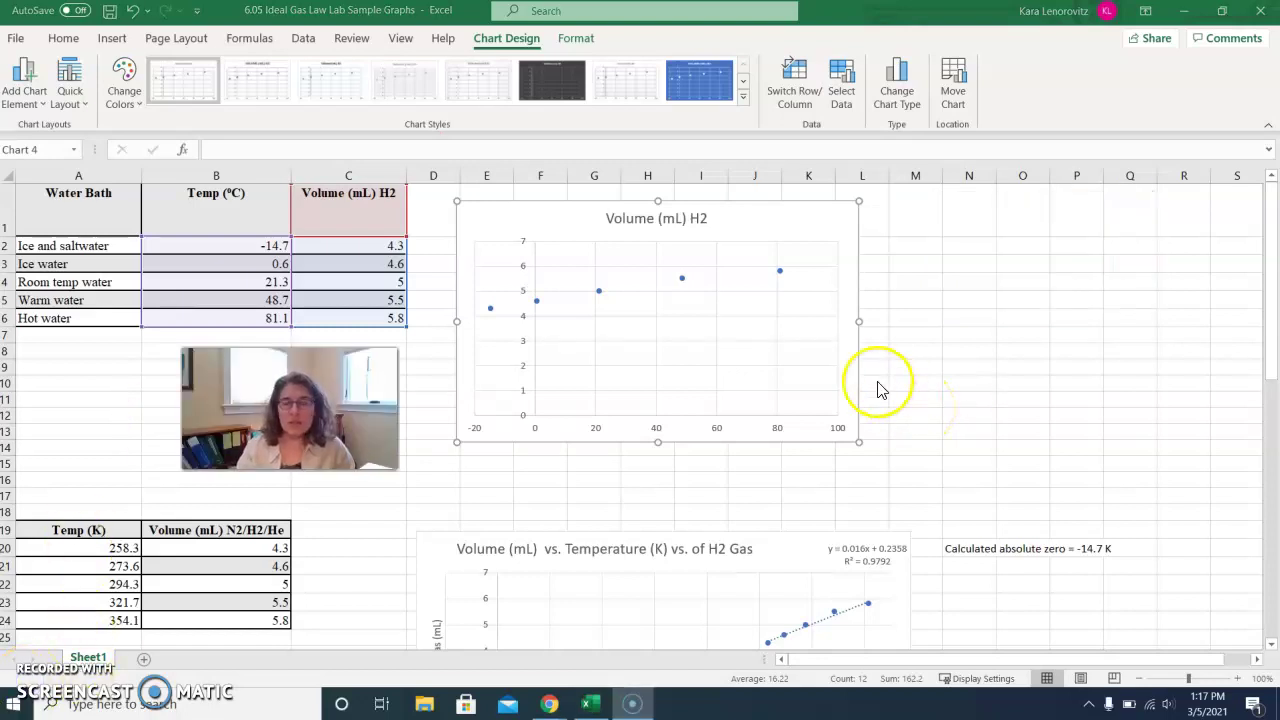
Add axis titles Volume of Gas (mL) and Temperature of Gas (C) to the scatter chart
{"action": "left_click", "coordinate": [845, 219]}
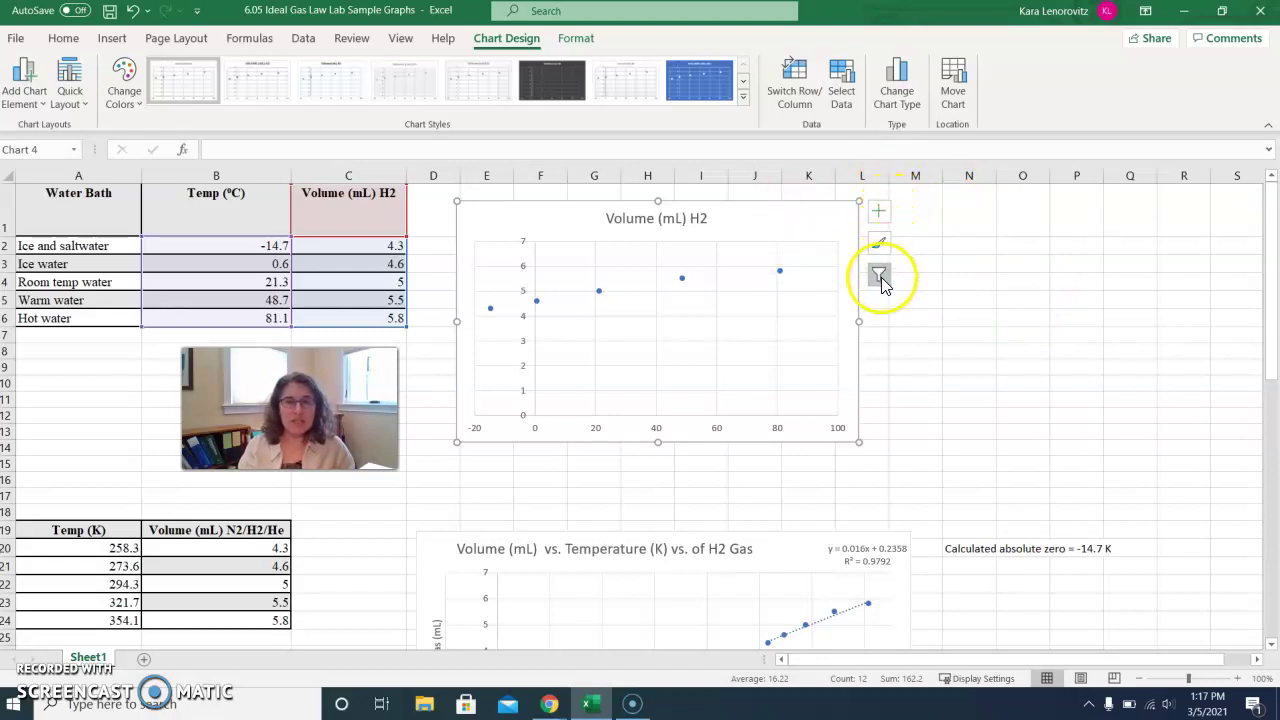
{"action": "left_click", "coordinate": [879, 213]}
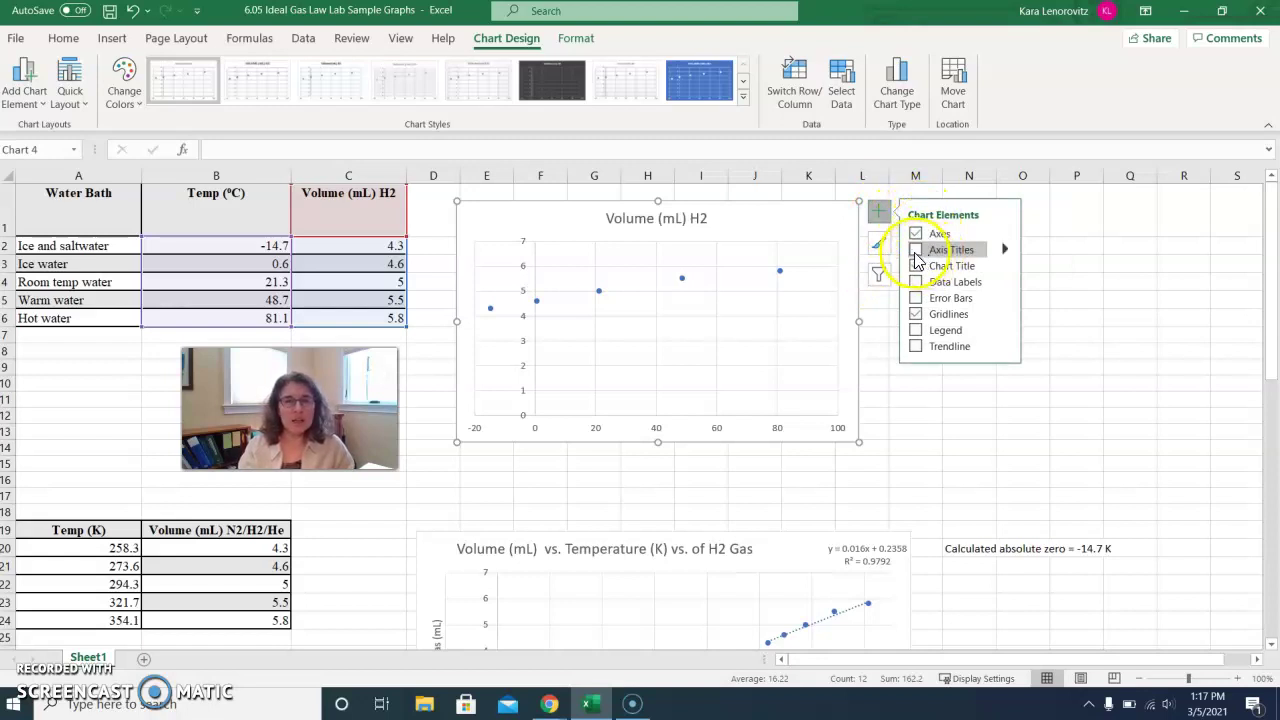
{"action": "left_click", "coordinate": [916, 251]}
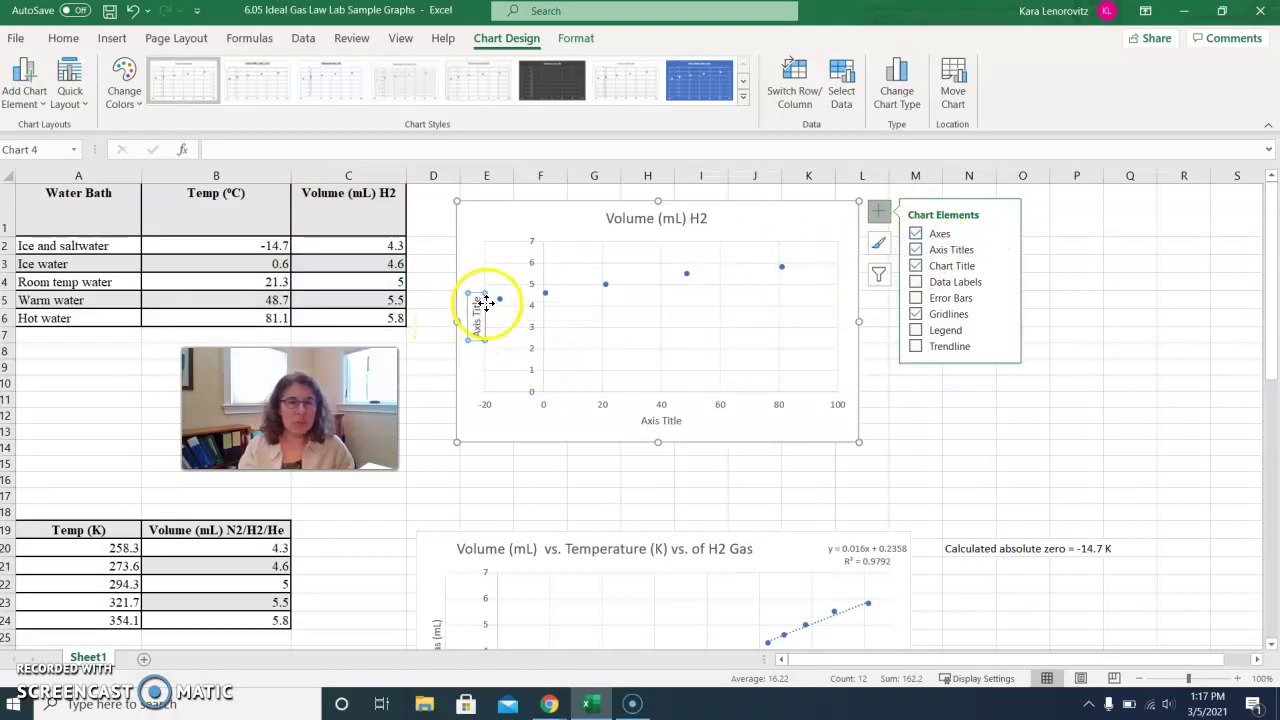
{"action": "left_click", "coordinate": [683, 438]}
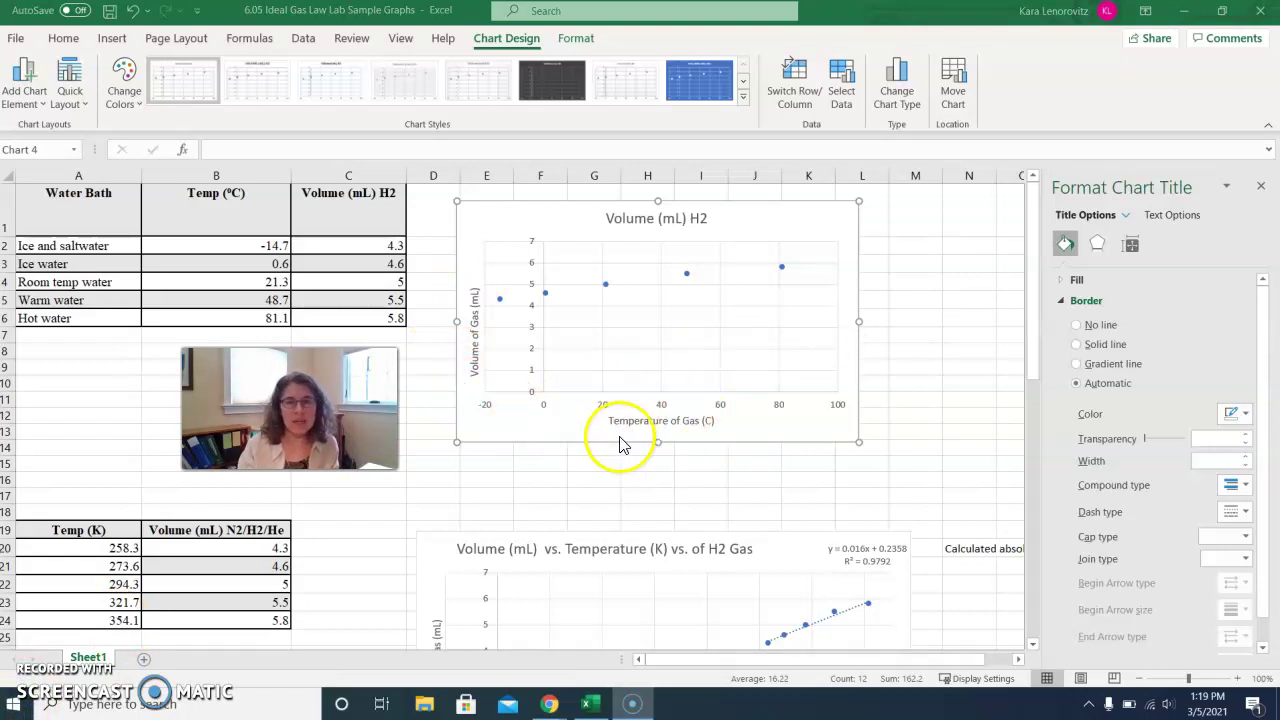
Extend the chart title to read Volume (mL) H2 vs. Temperature of Gas (C)
{"action": "left_click", "coordinate": [646, 222]}
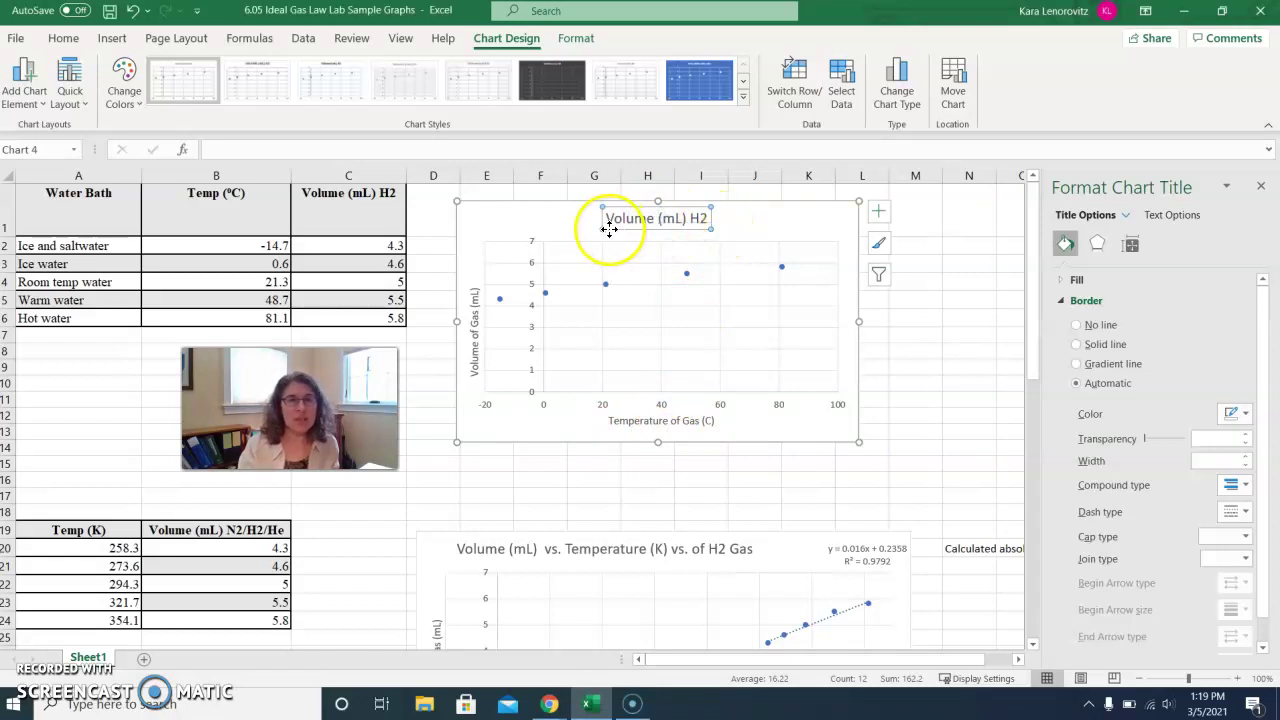
{"action": "left_click", "coordinate": [707, 218]}
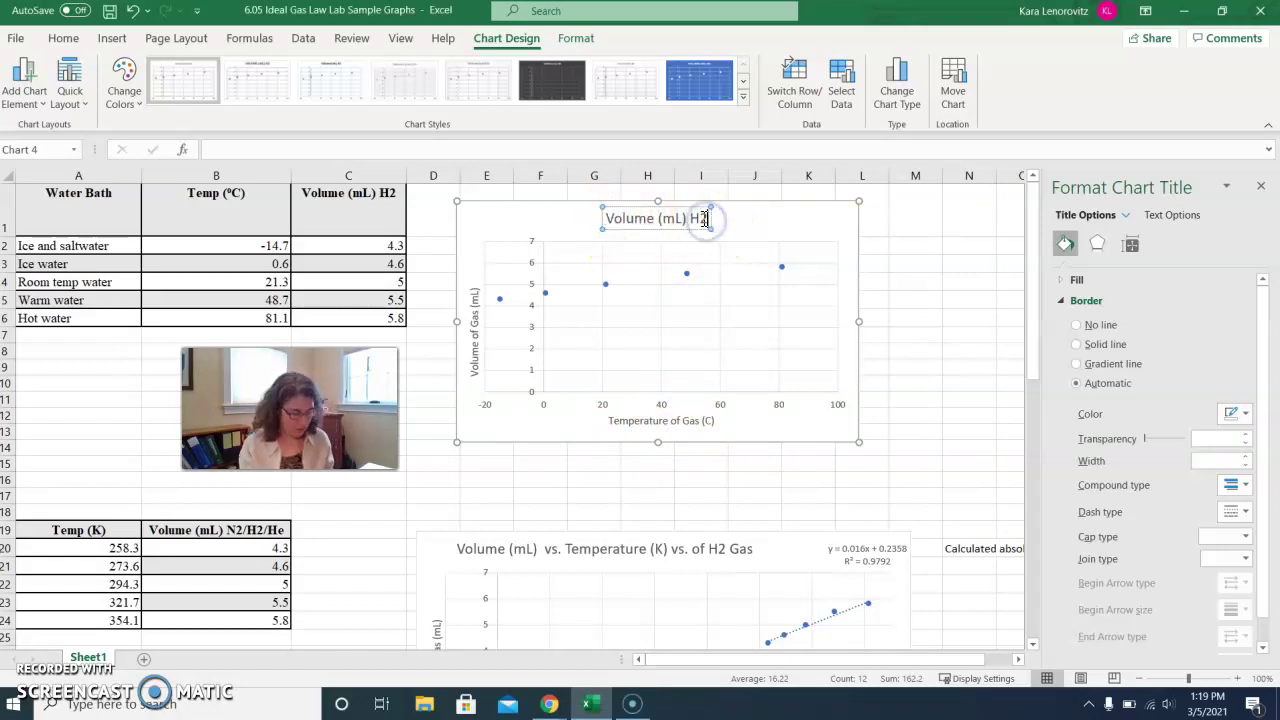
{"action": "type", "text": "vs"}
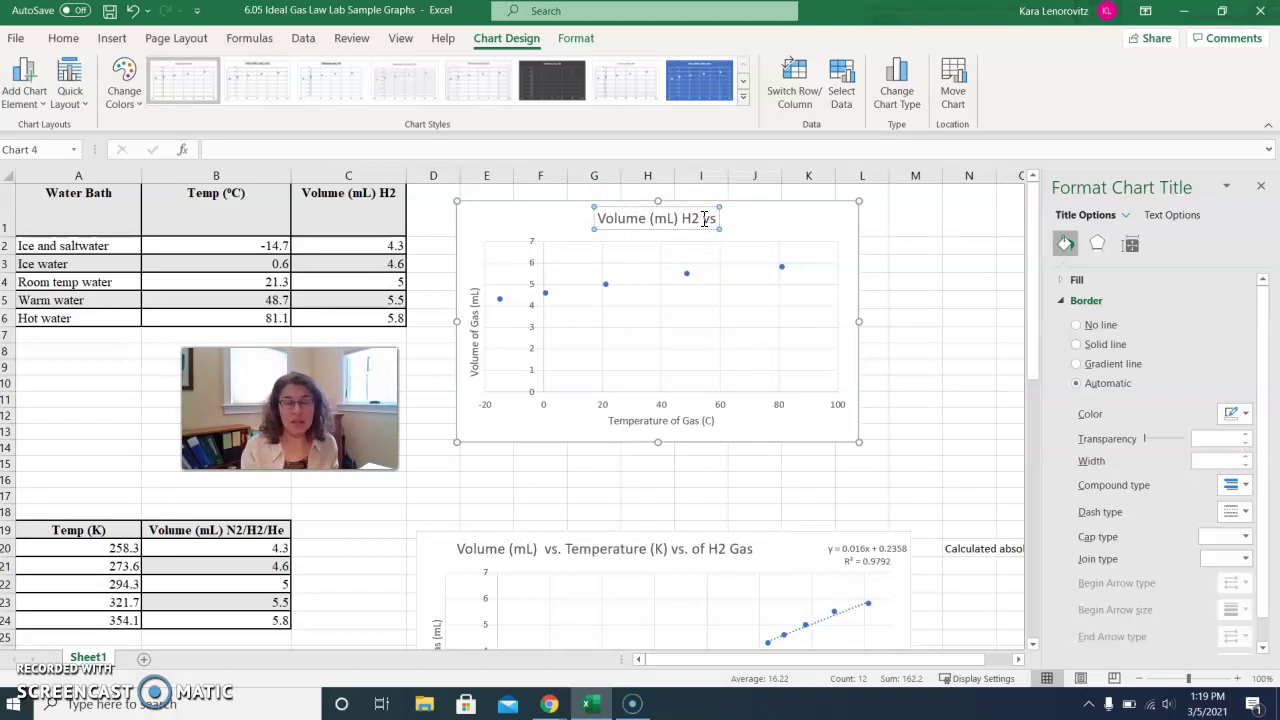
{"action": "type", "text": "."}
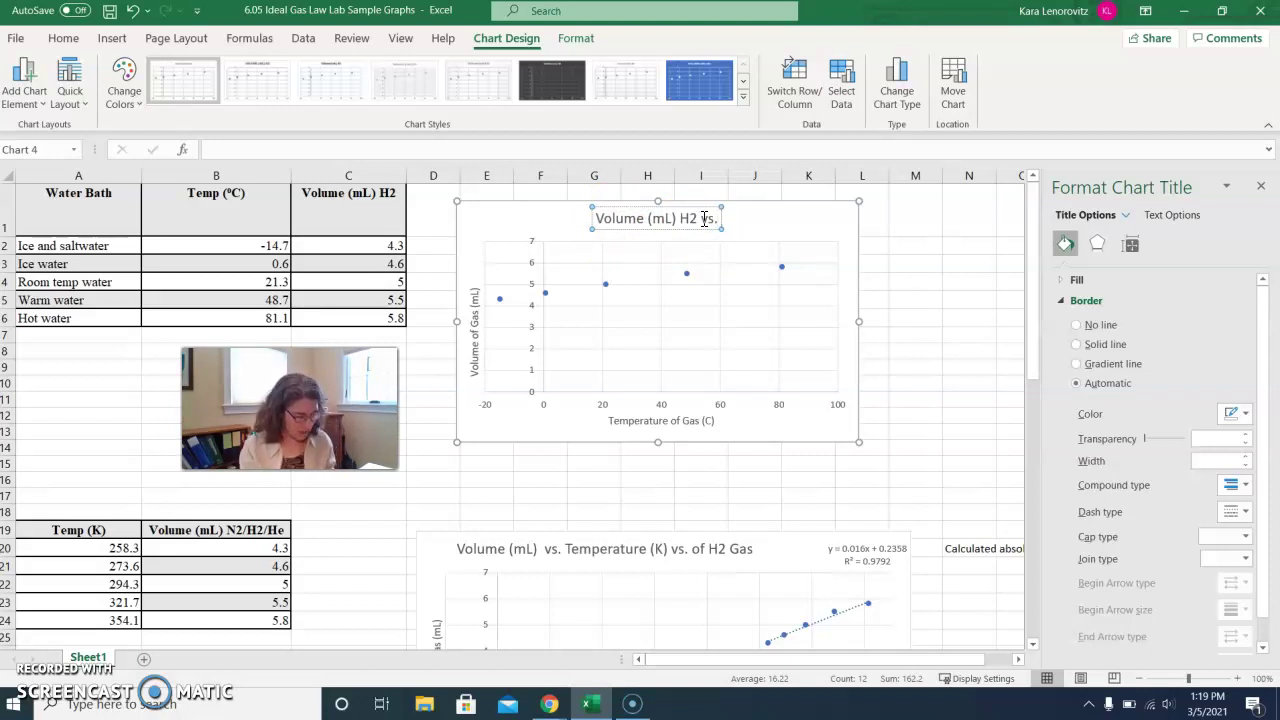
{"action": "type", "text": "Temperature of Gas (C)"}
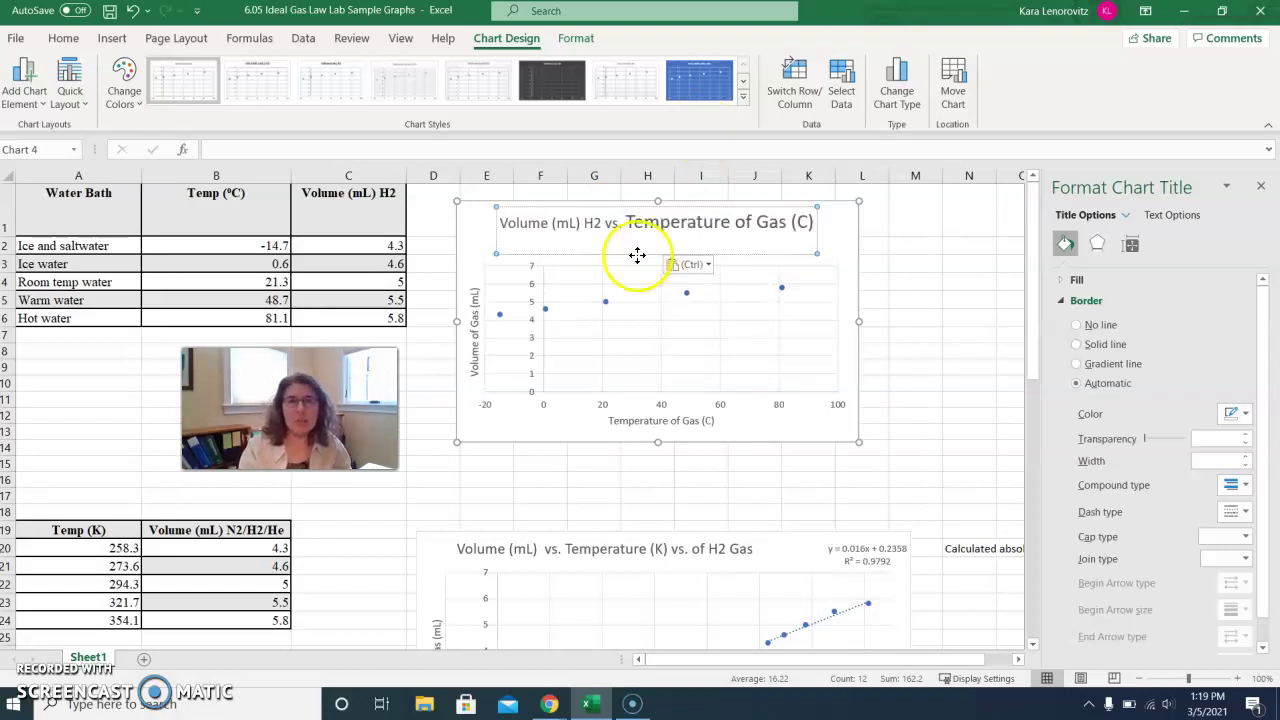
Set the entire chart title to 14 pt font size
{"action": "left_click", "coordinate": [503, 222]}
{"action": "left_click_drag", "start_coordinate": [503, 222], "coordinate": [810, 222]}
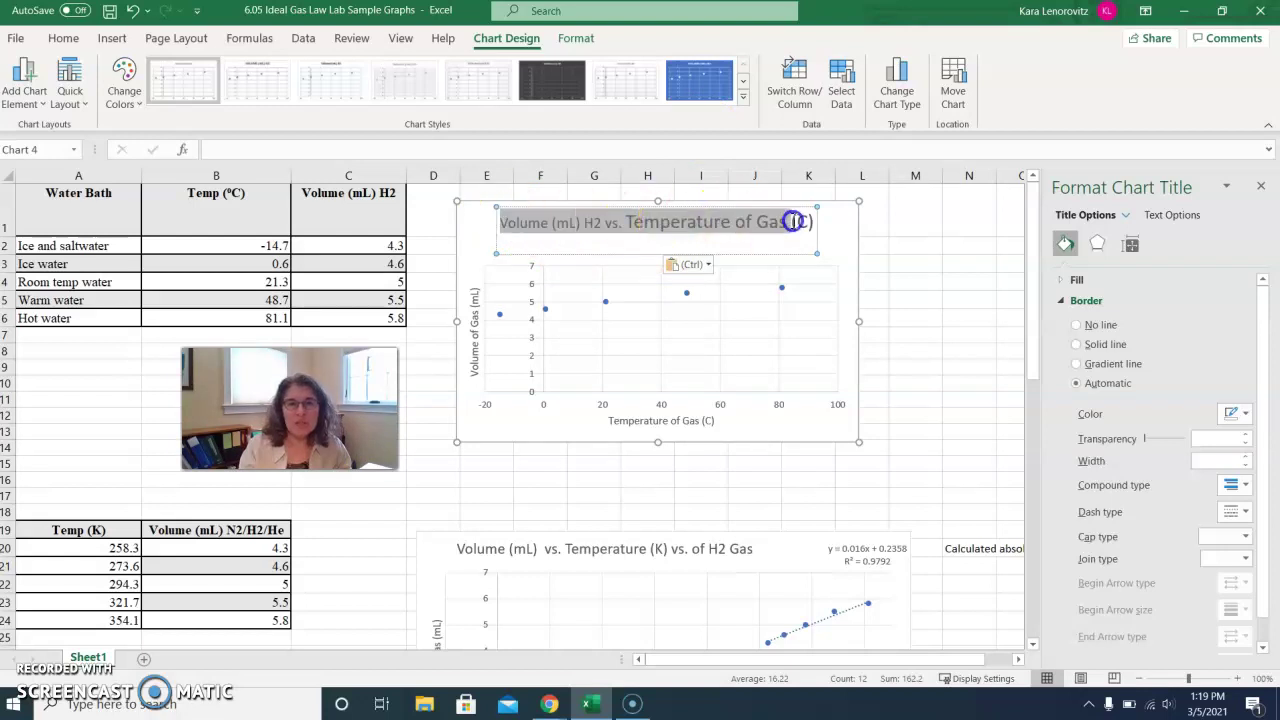
{"action": "left_click", "coordinate": [846, 222]}
{"action": "left_click", "coordinate": [700, 222]}
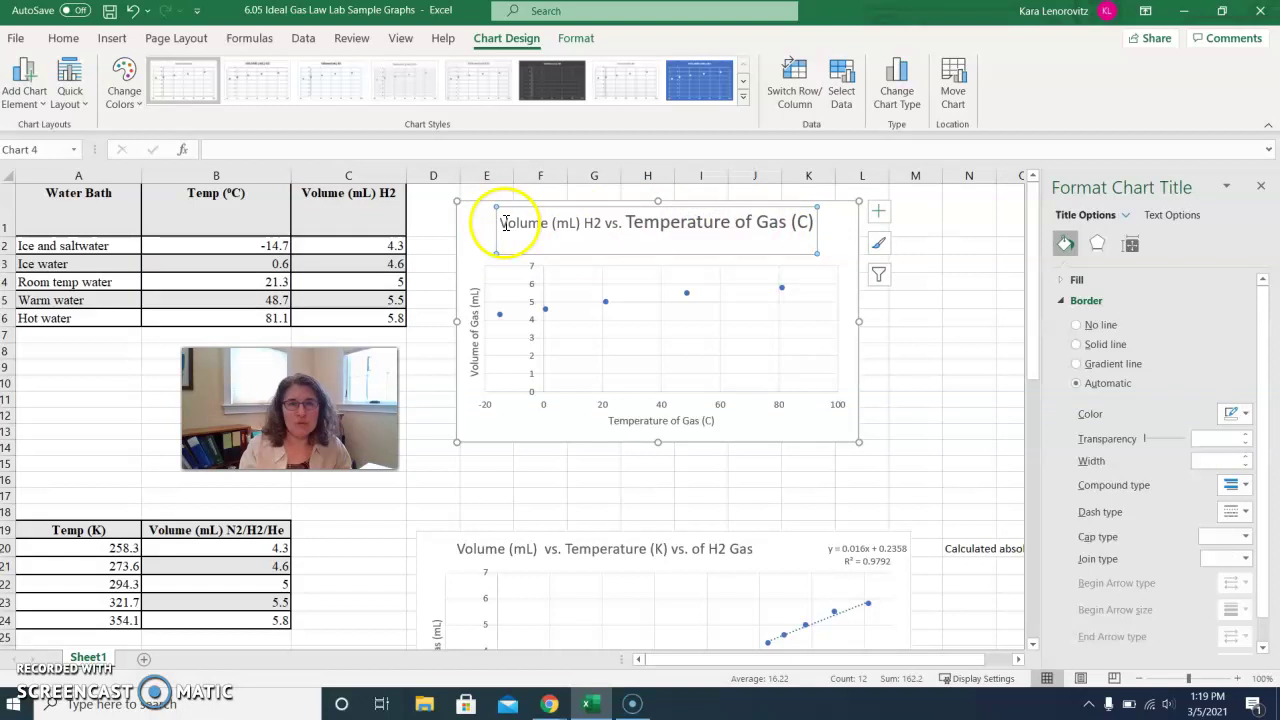
{"action": "left_click_drag", "start_coordinate": [503, 222], "coordinate": [820, 221]}
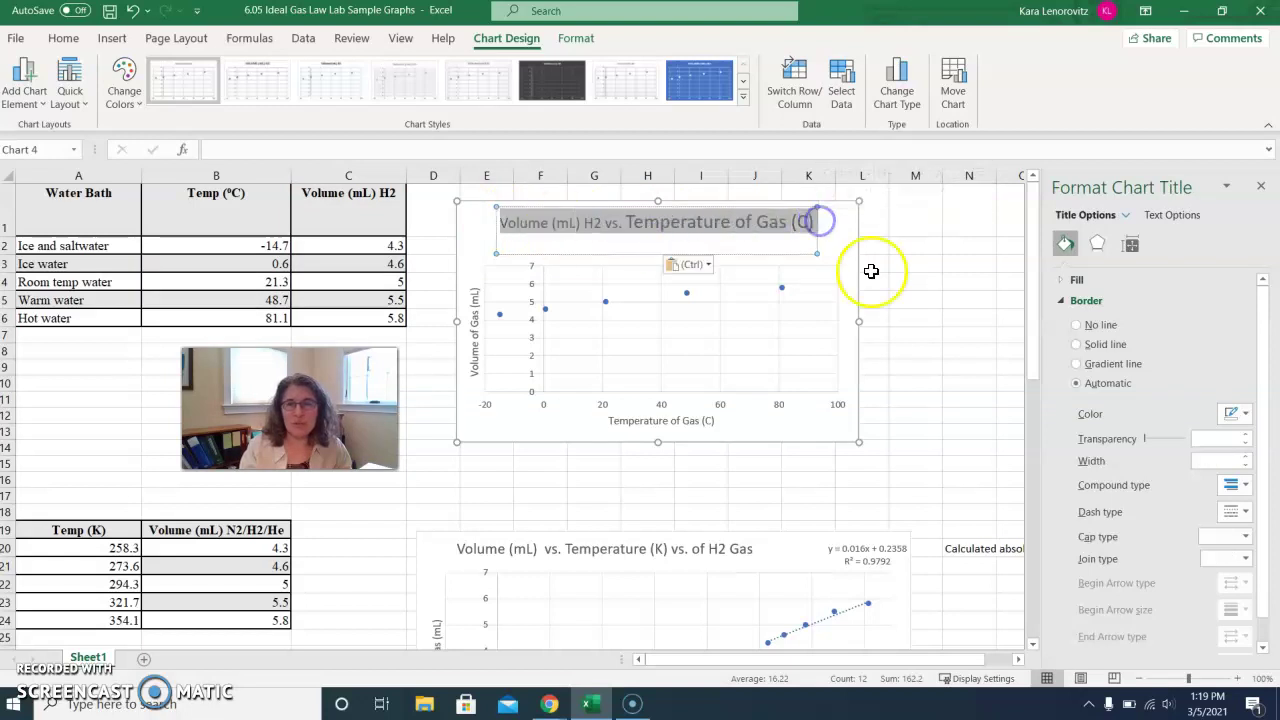
{"action": "left_click", "coordinate": [886, 172]}
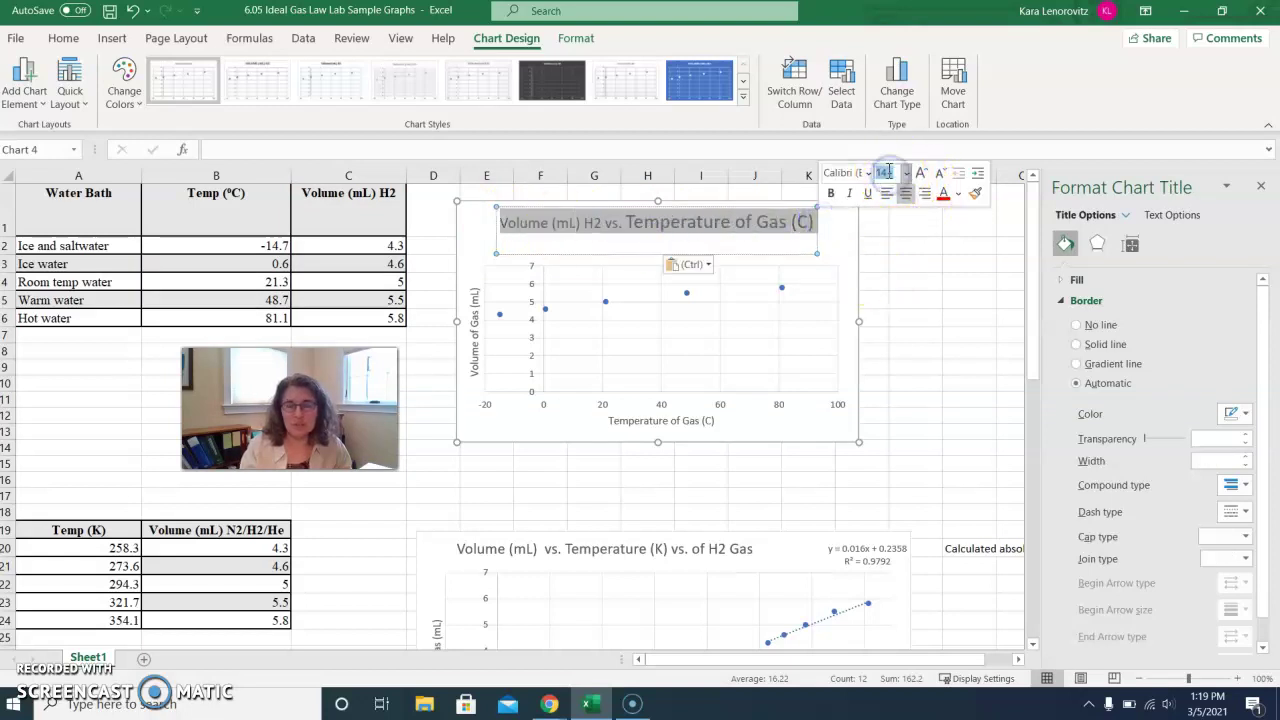
{"action": "key", "text": "Return"}
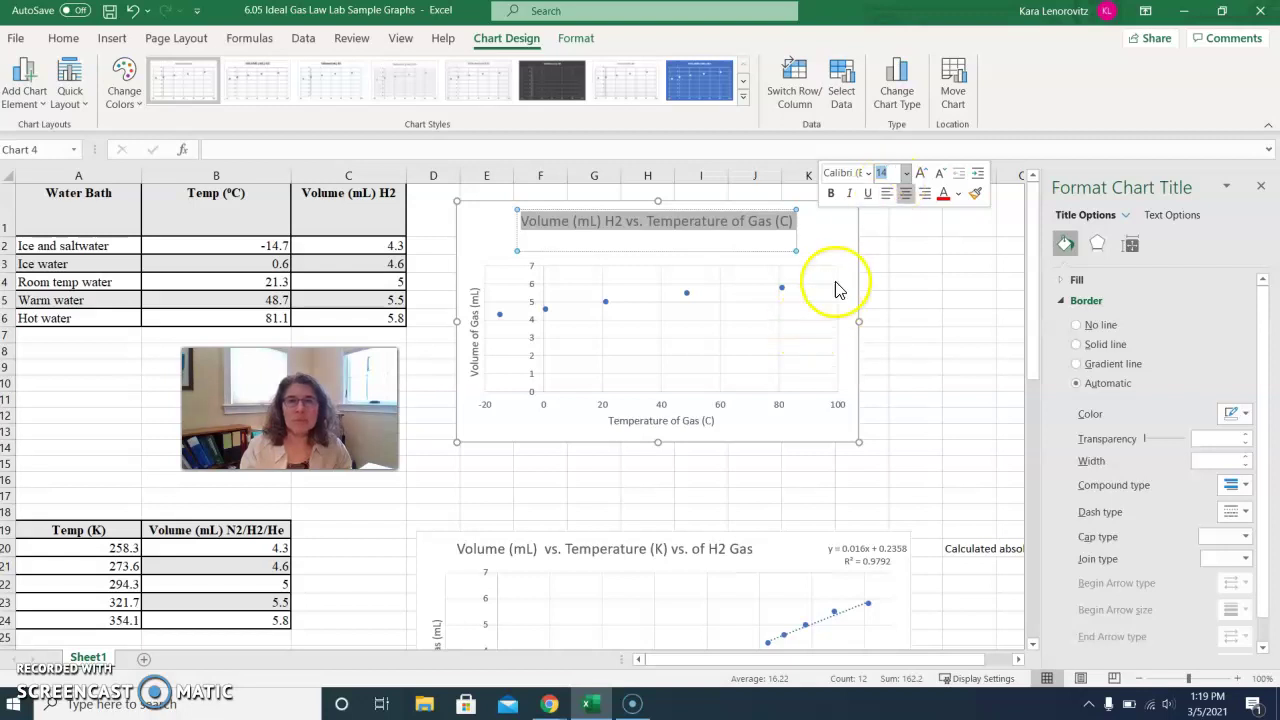
{"action": "left_click", "coordinate": [828, 249]}
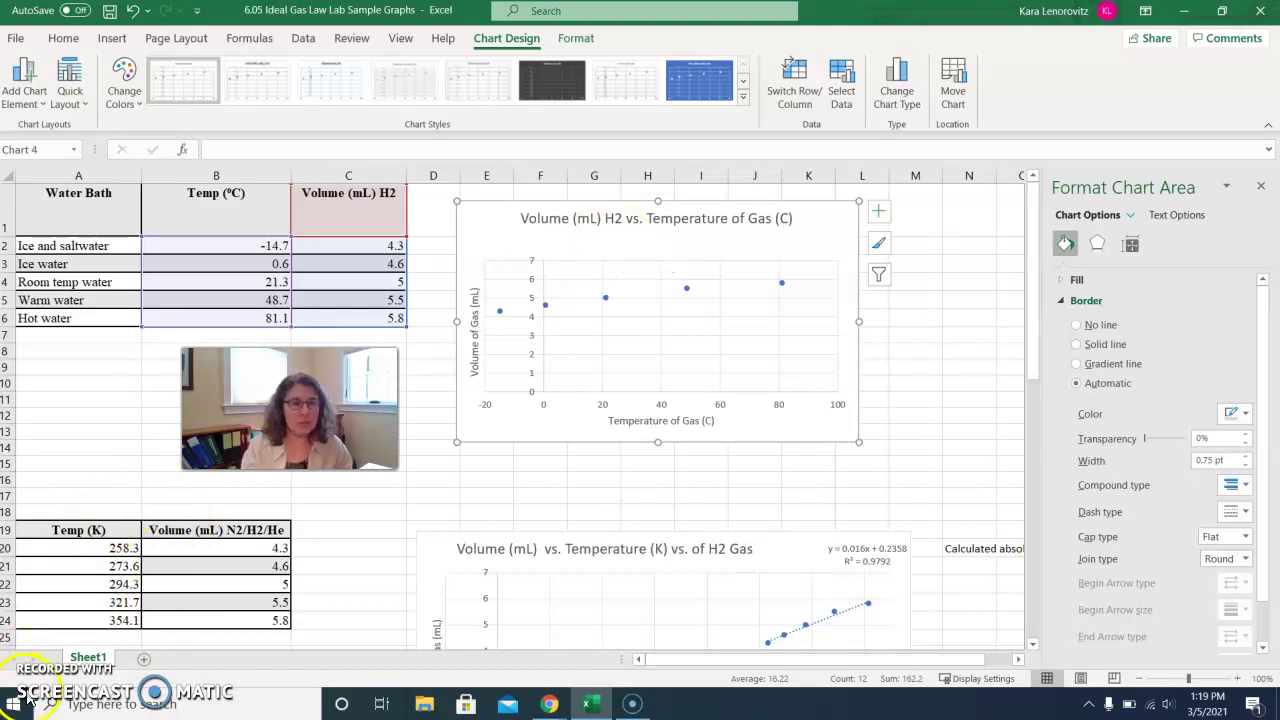
Enlarge the chart toward the lower right so it reaches about column M
{"action": "left_click_drag", "start_coordinate": [859, 441], "coordinate": [931, 489]}
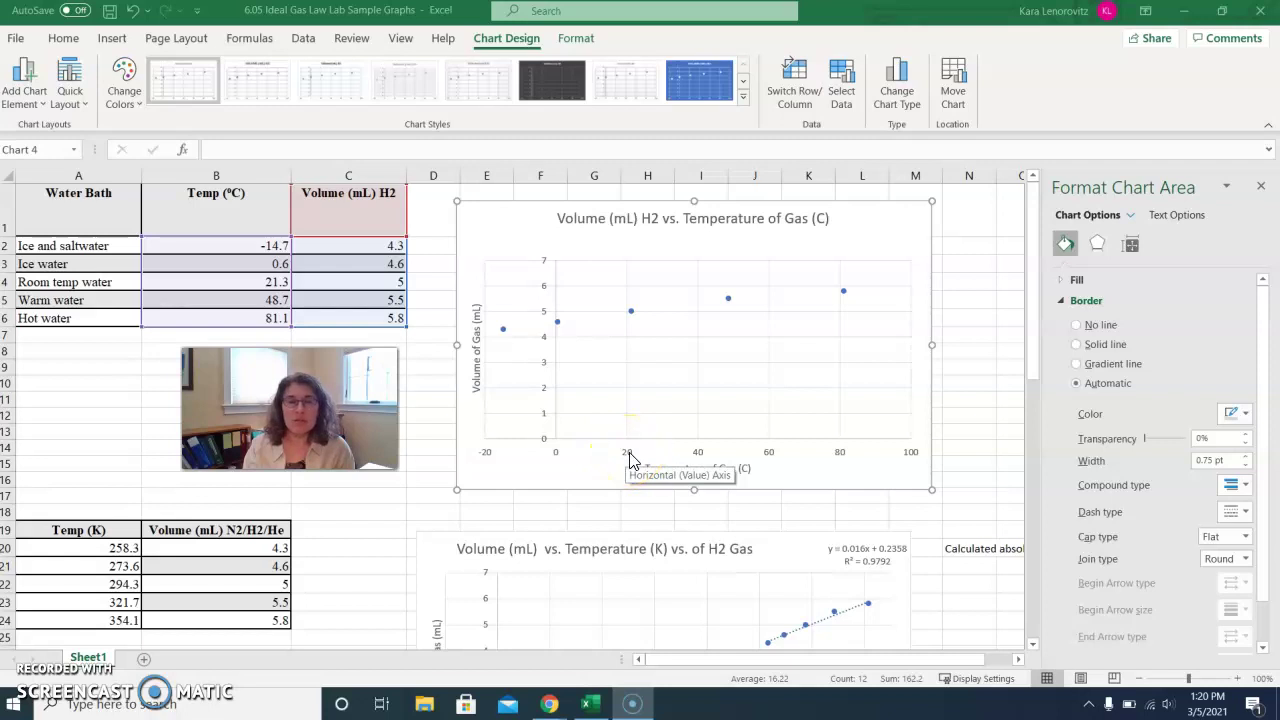
Set the horizontal temperature axis minimum bound to -300
{"action": "left_click", "coordinate": [626, 457]}
{"action": "left_click", "coordinate": [523, 459]}
{"action": "left_click", "coordinate": [661, 458]}
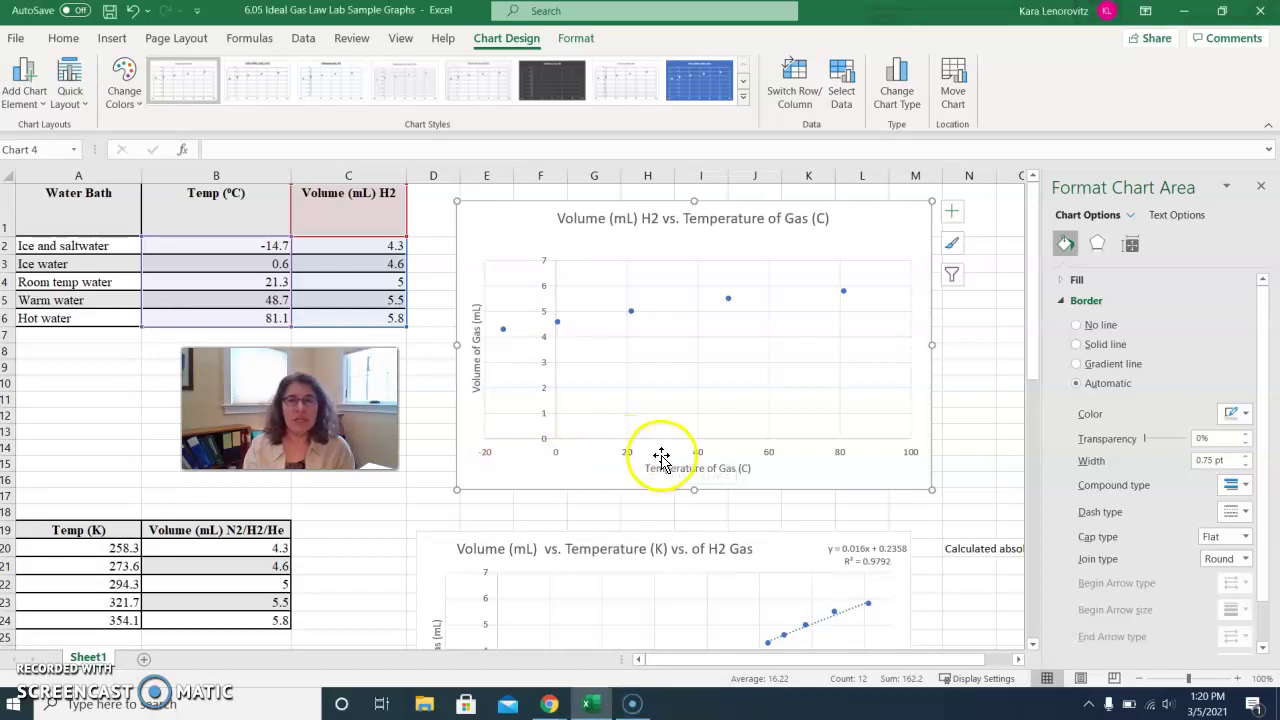
{"action": "left_click", "coordinate": [699, 454]}
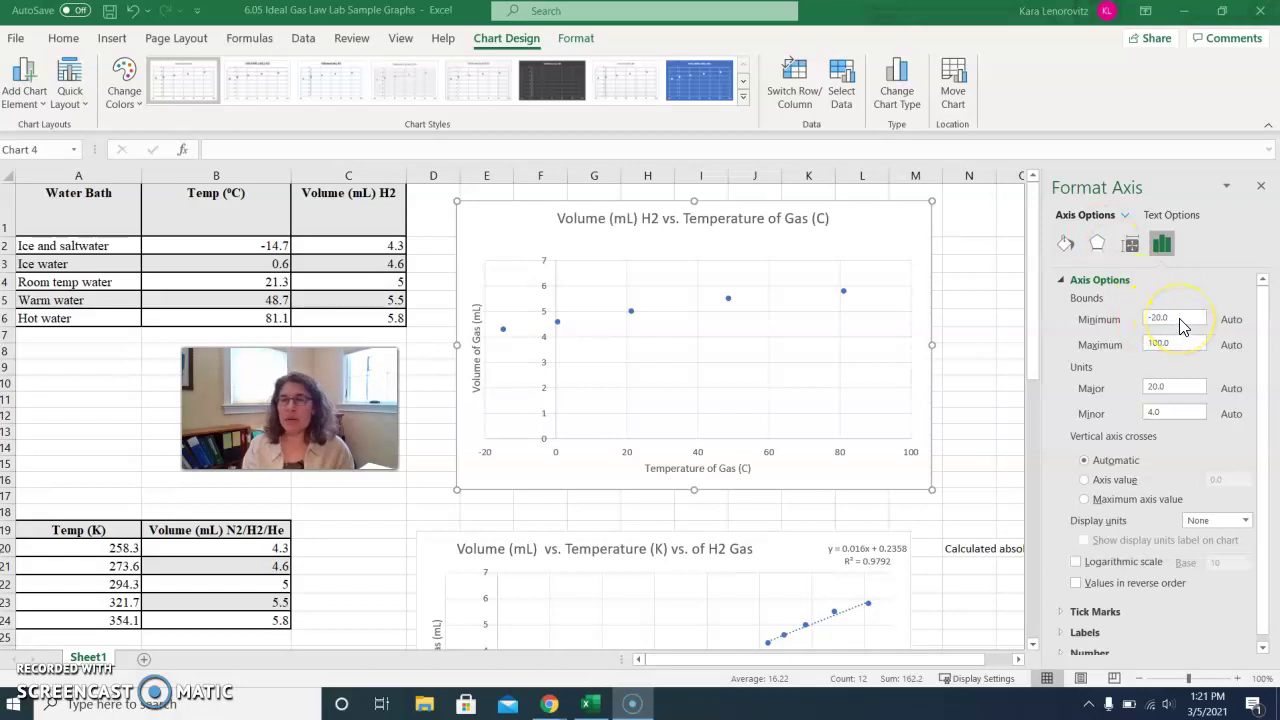
{"action": "left_click", "coordinate": [1165, 320]}
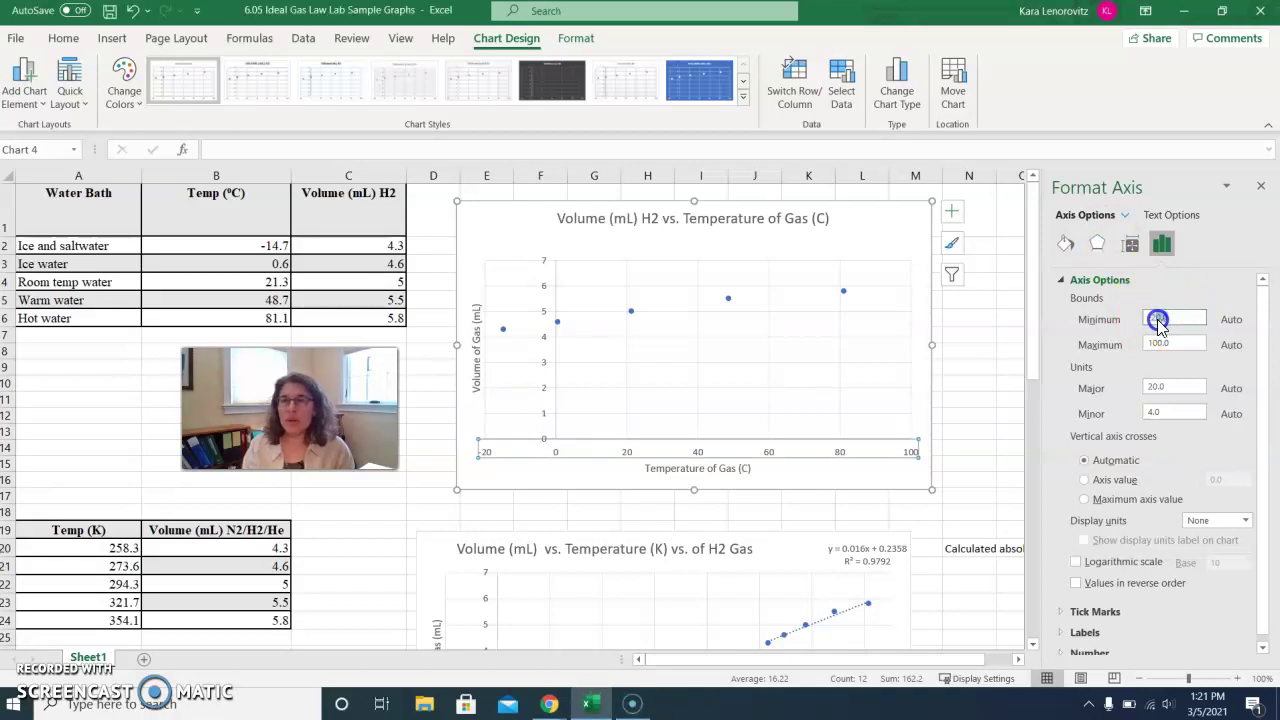
{"action": "double_click", "coordinate": [1158, 320]}
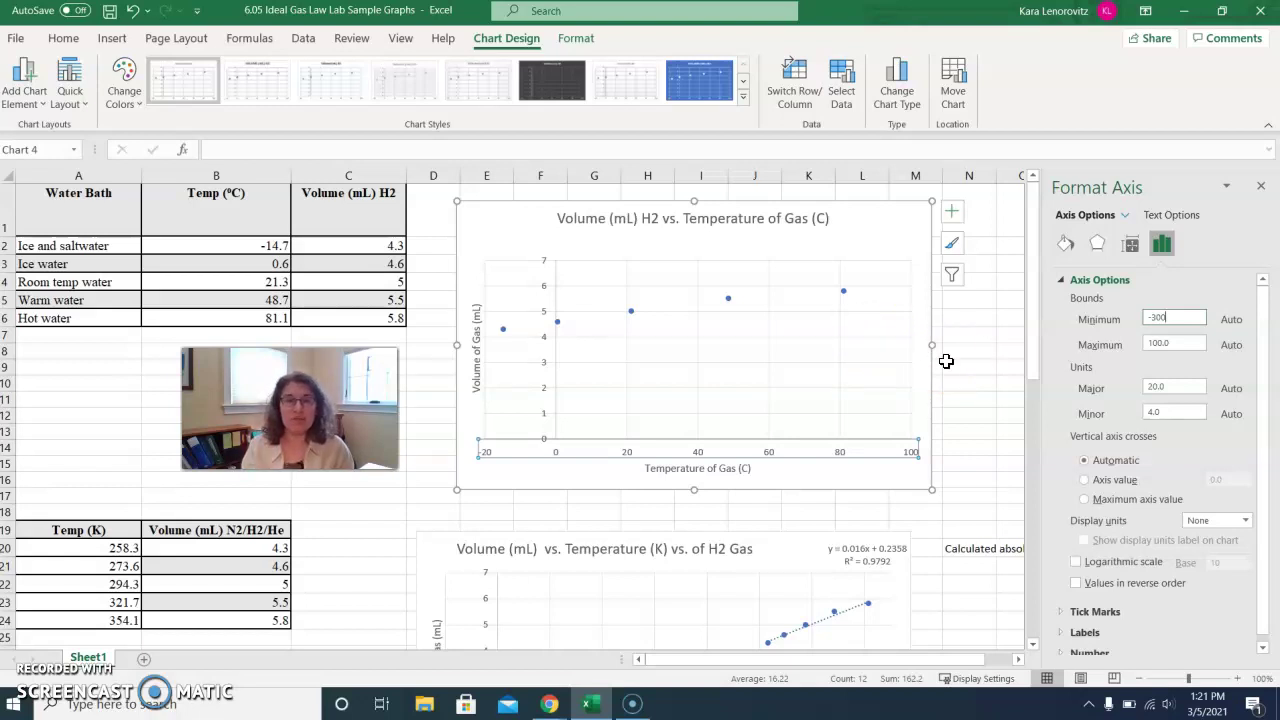
{"action": "key", "text": "Return"}
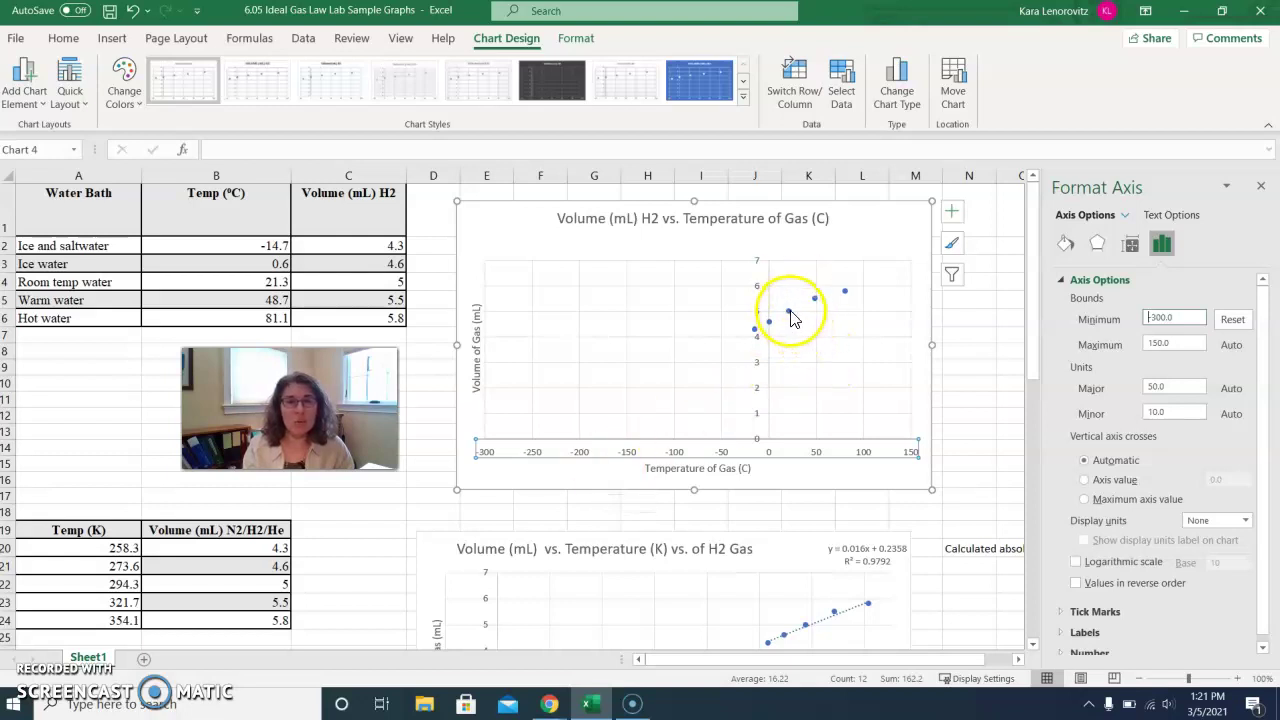
Close the Format Axis pane and deselect the axis, leaving the rescaled chart visible
{"action": "mouse_move", "coordinate": [792, 316]}
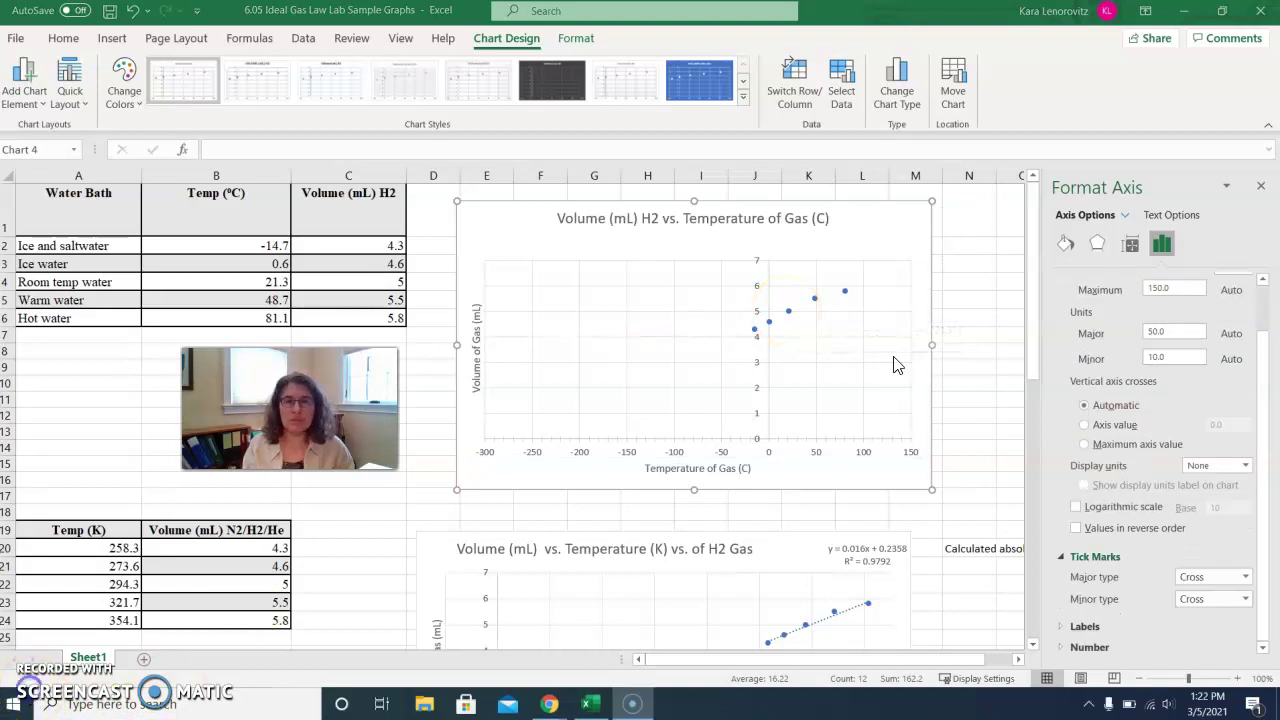
{"action": "left_click", "coordinate": [924, 420]}
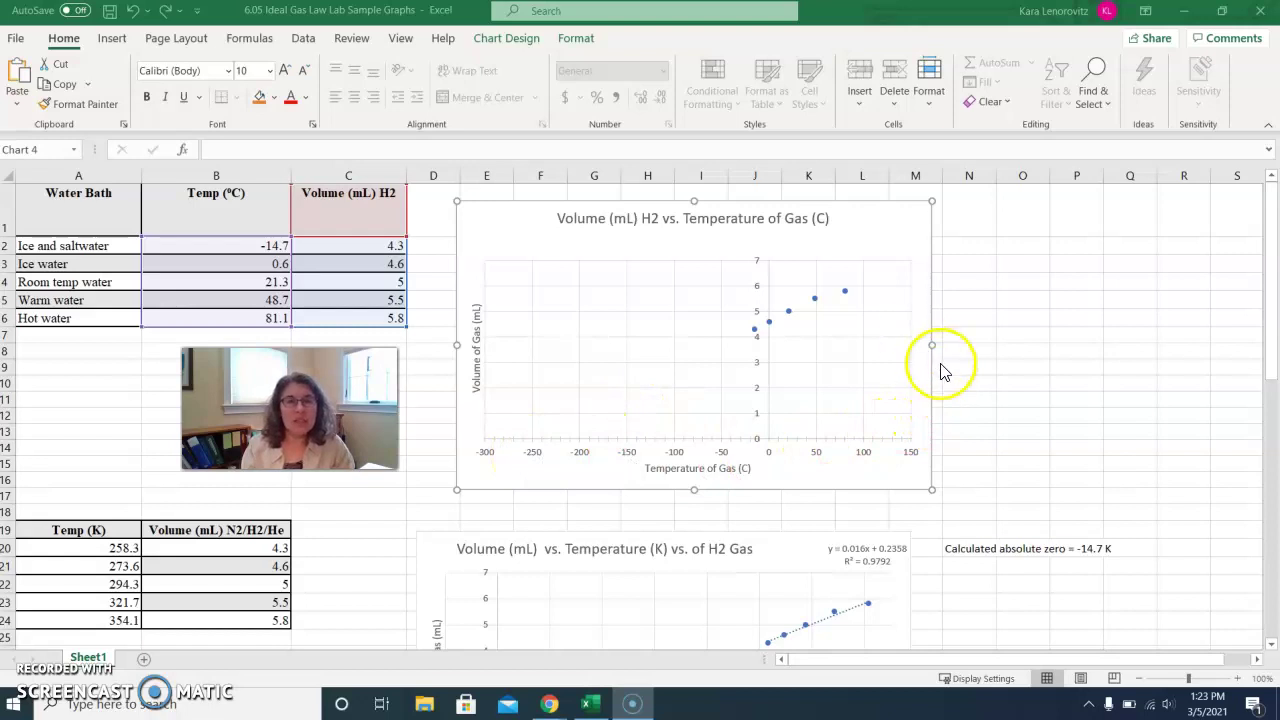
Add a linear trendline showing its equation and R-squared value on the chart
{"action": "left_click", "coordinate": [888, 240]}
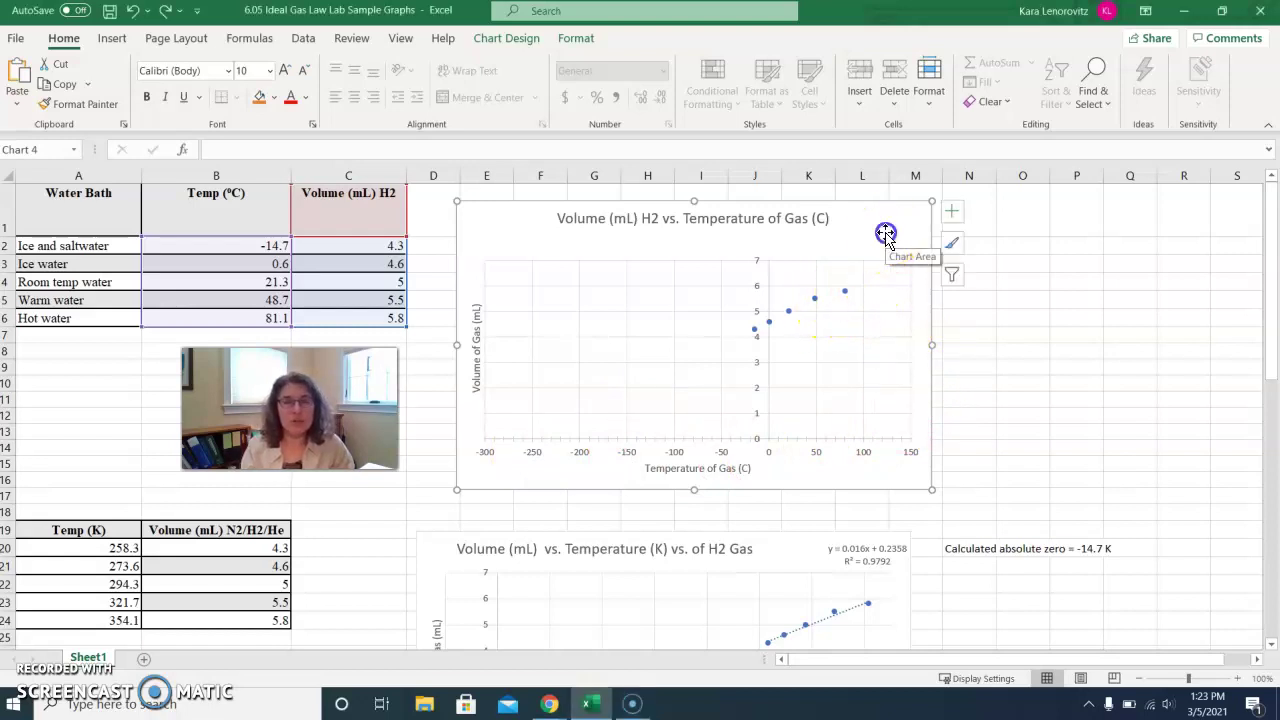
{"action": "left_click", "coordinate": [955, 213]}
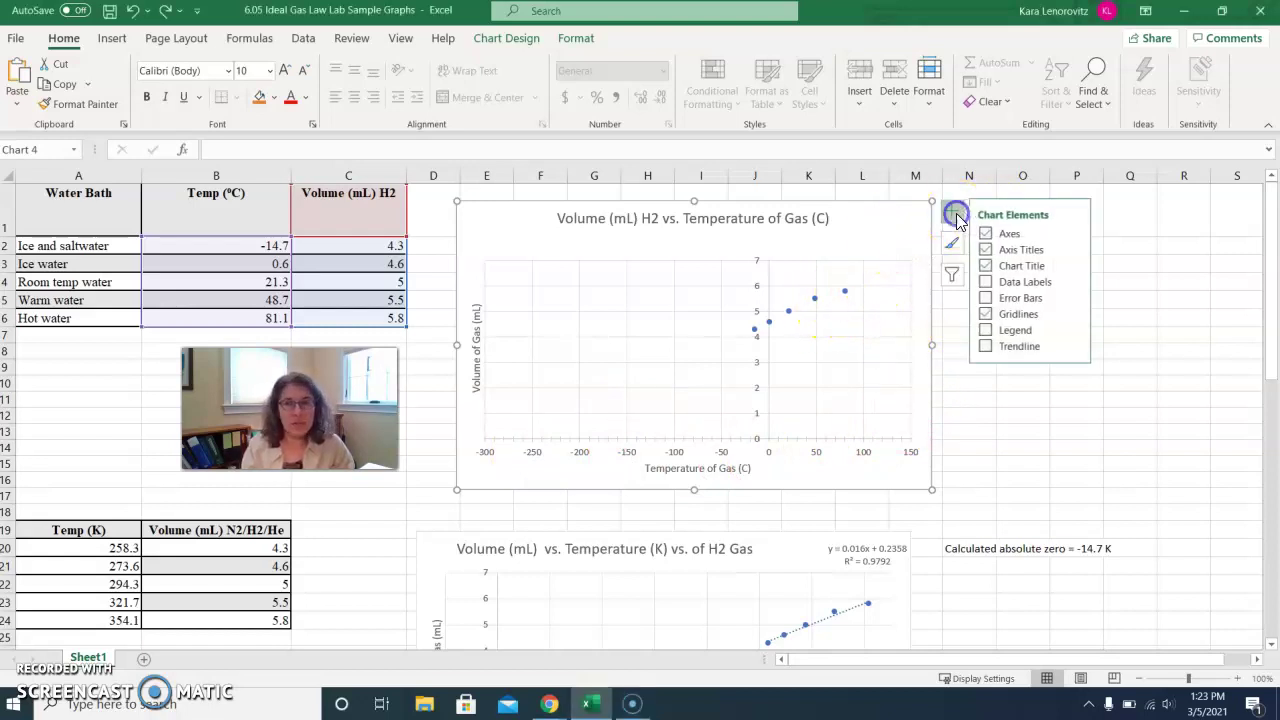
{"action": "left_click", "coordinate": [990, 347]}
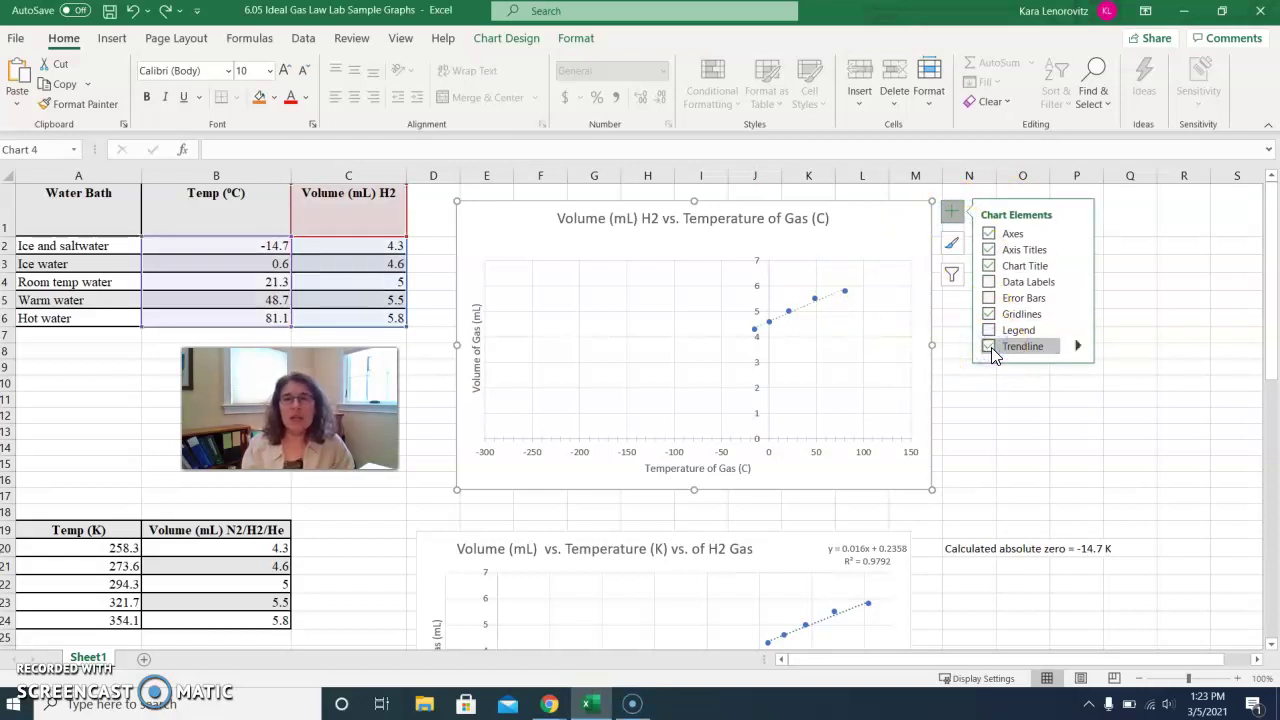
{"action": "left_click", "coordinate": [1077, 347]}
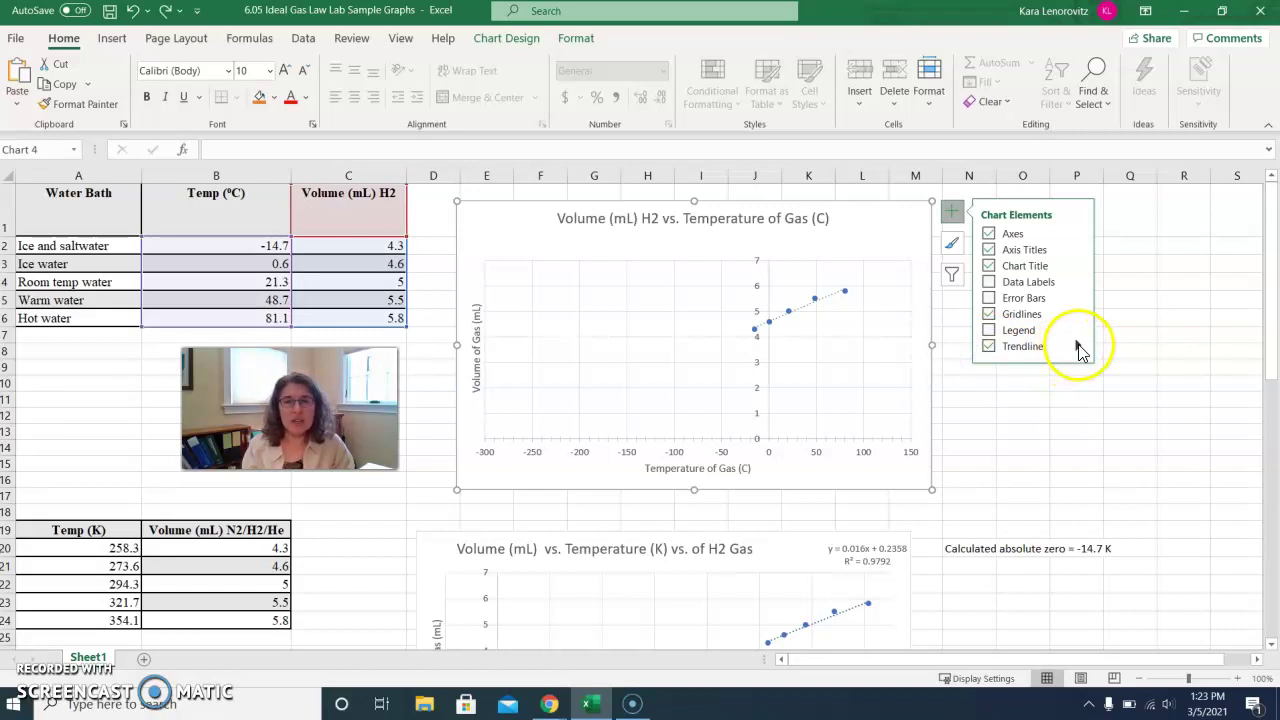
{"action": "left_click", "coordinate": [1079, 348]}
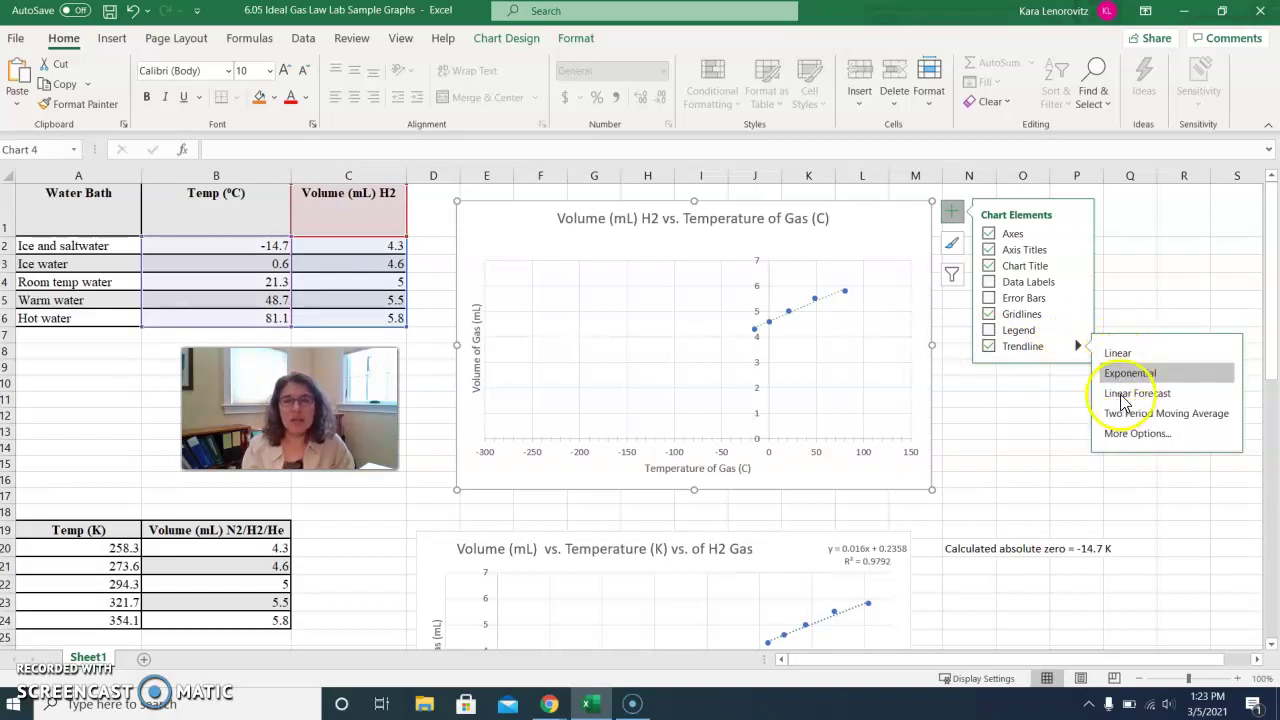
{"action": "left_click", "coordinate": [1131, 434]}
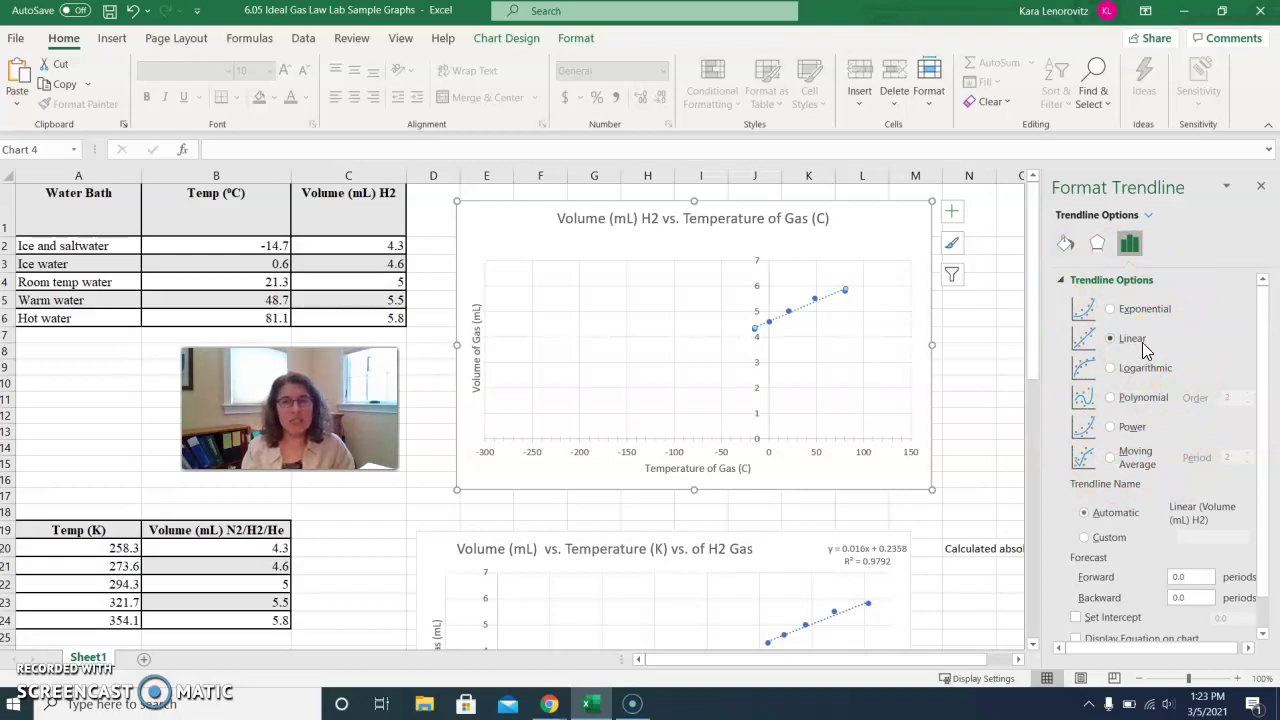
{"action": "scroll", "coordinate": [1193, 360], "scroll_direction": "down", "scroll_amount": 1}
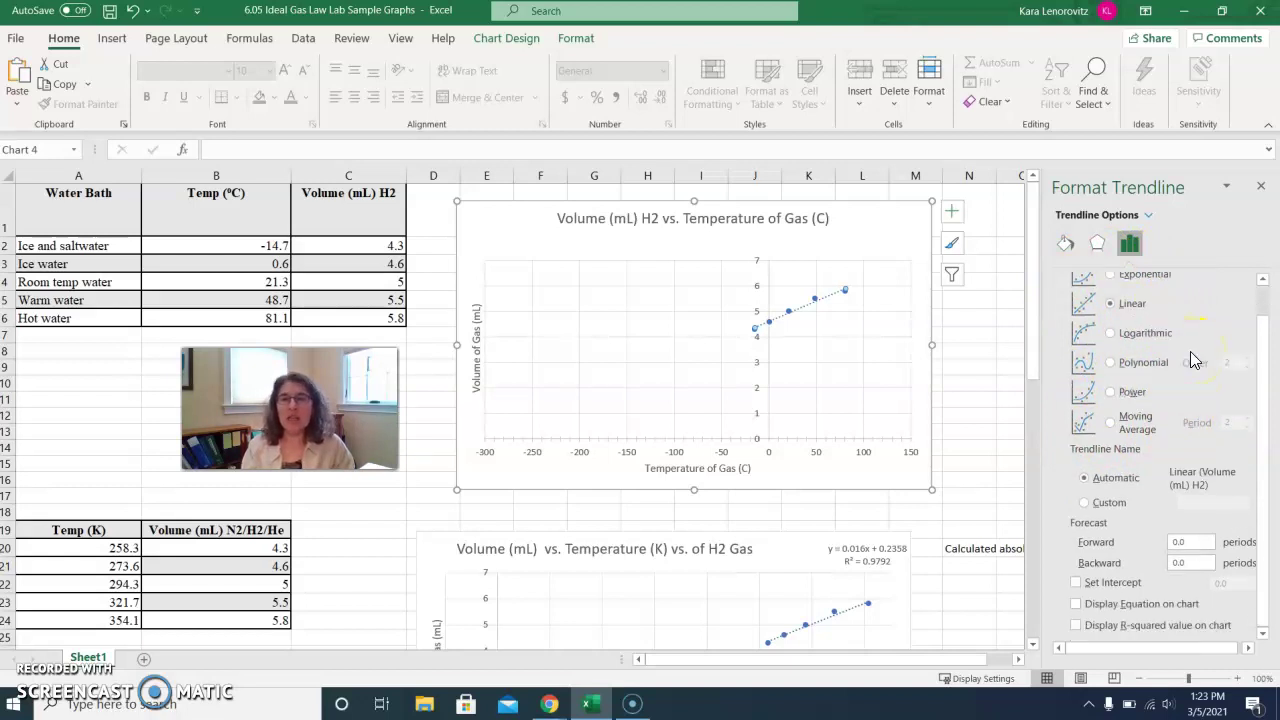
{"action": "left_click", "coordinate": [1076, 606]}
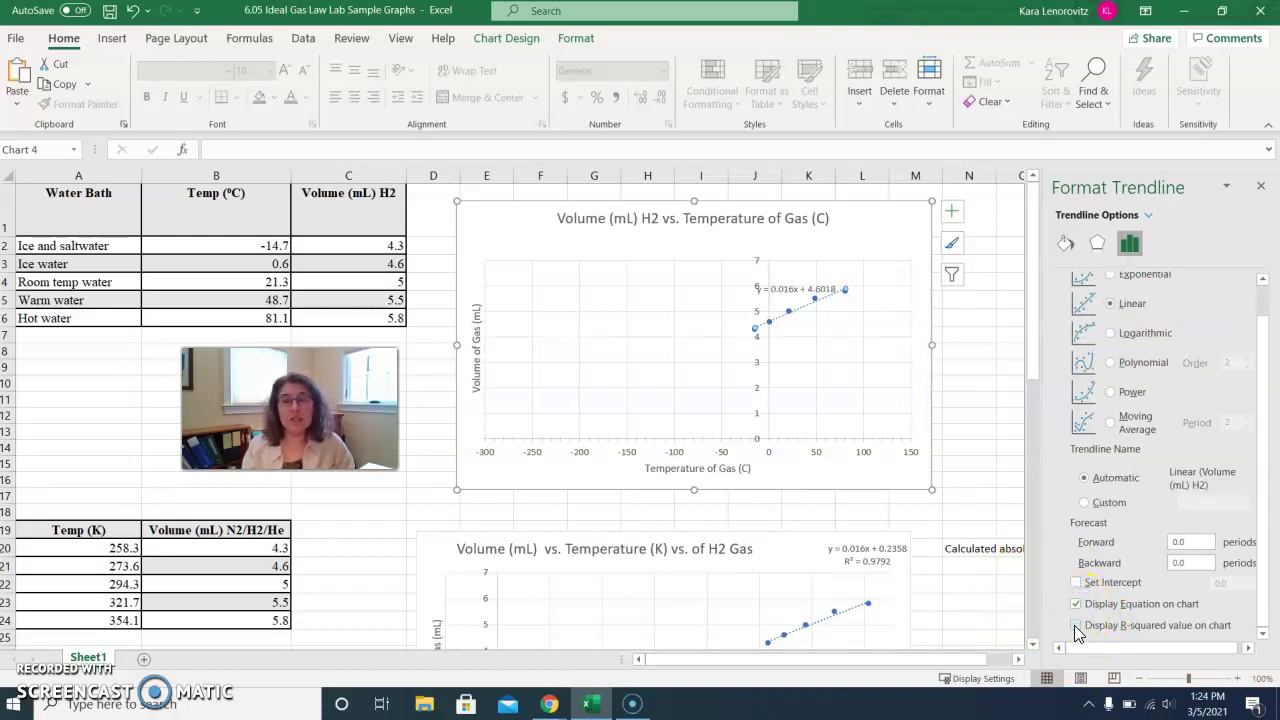
{"action": "left_click", "coordinate": [1076, 626]}
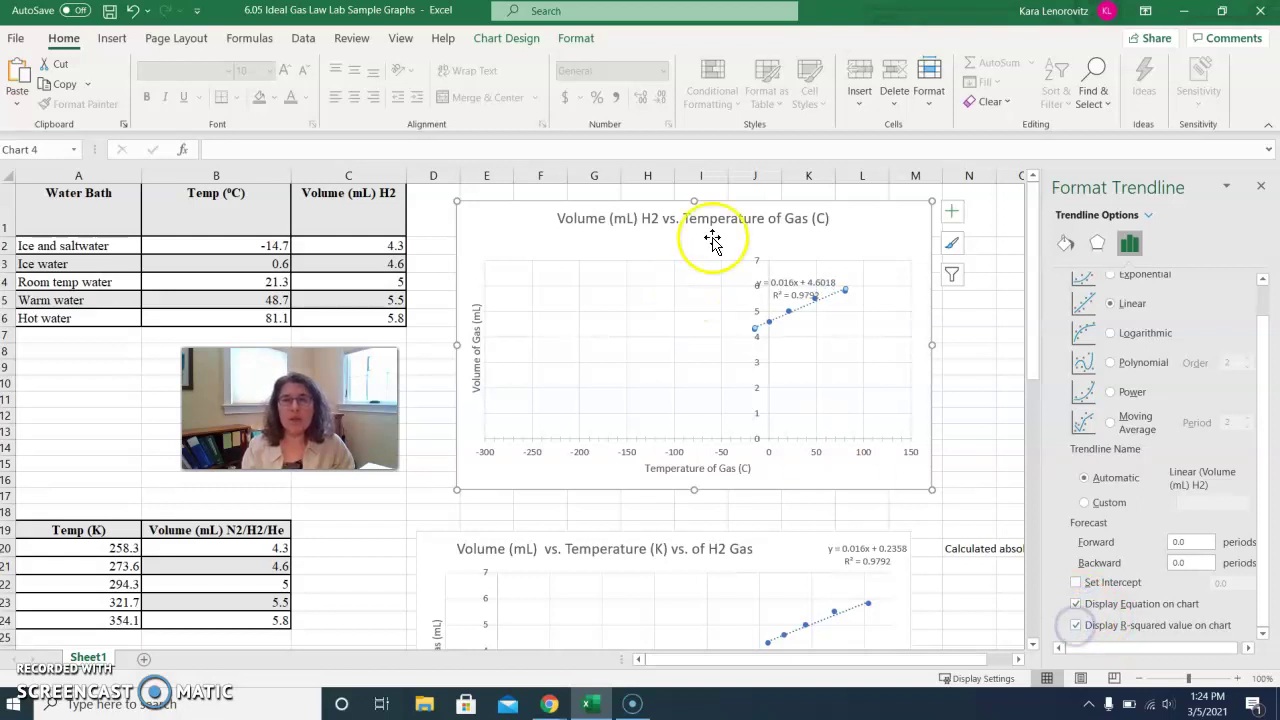
Move the trendline equation and R² label to the plot area's upper right
{"action": "left_click_drag", "start_coordinate": [808, 280], "coordinate": [883, 238]}
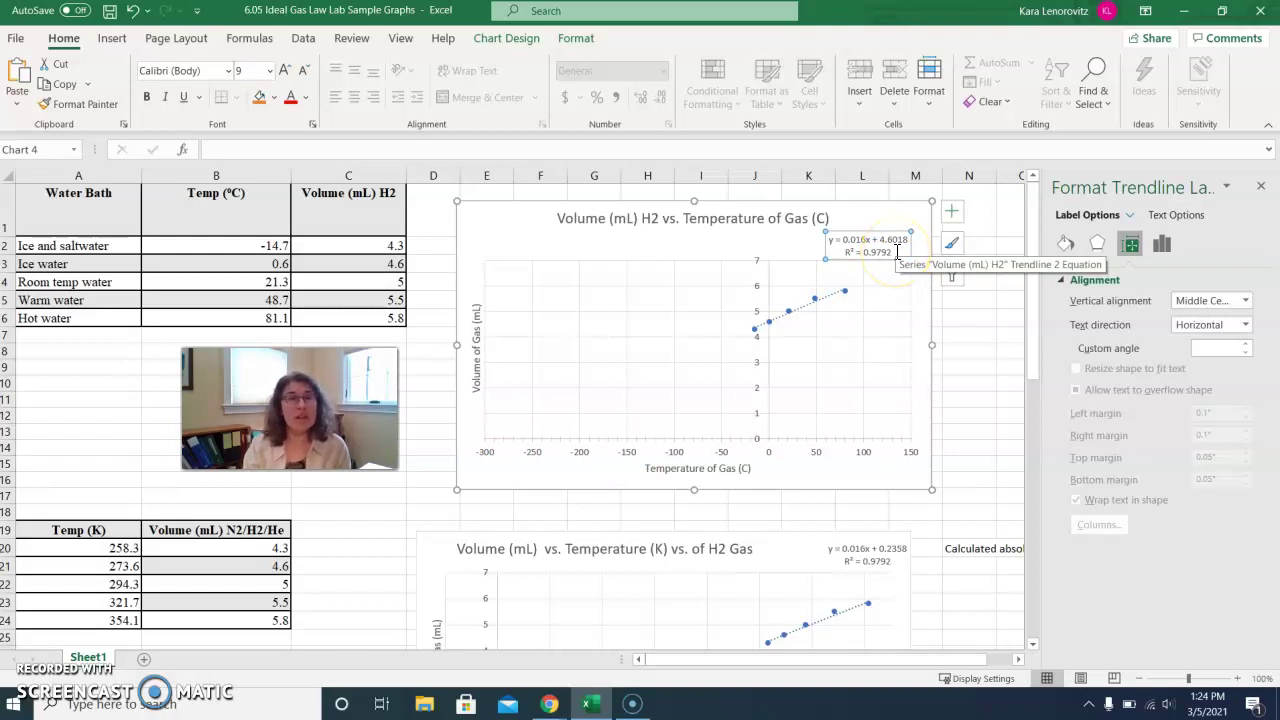
Select the H2 chart's trendline label showing y = 0.016x + 4.6018 and R² = 0.9792
{"action": "left_click", "coordinate": [871, 251]}
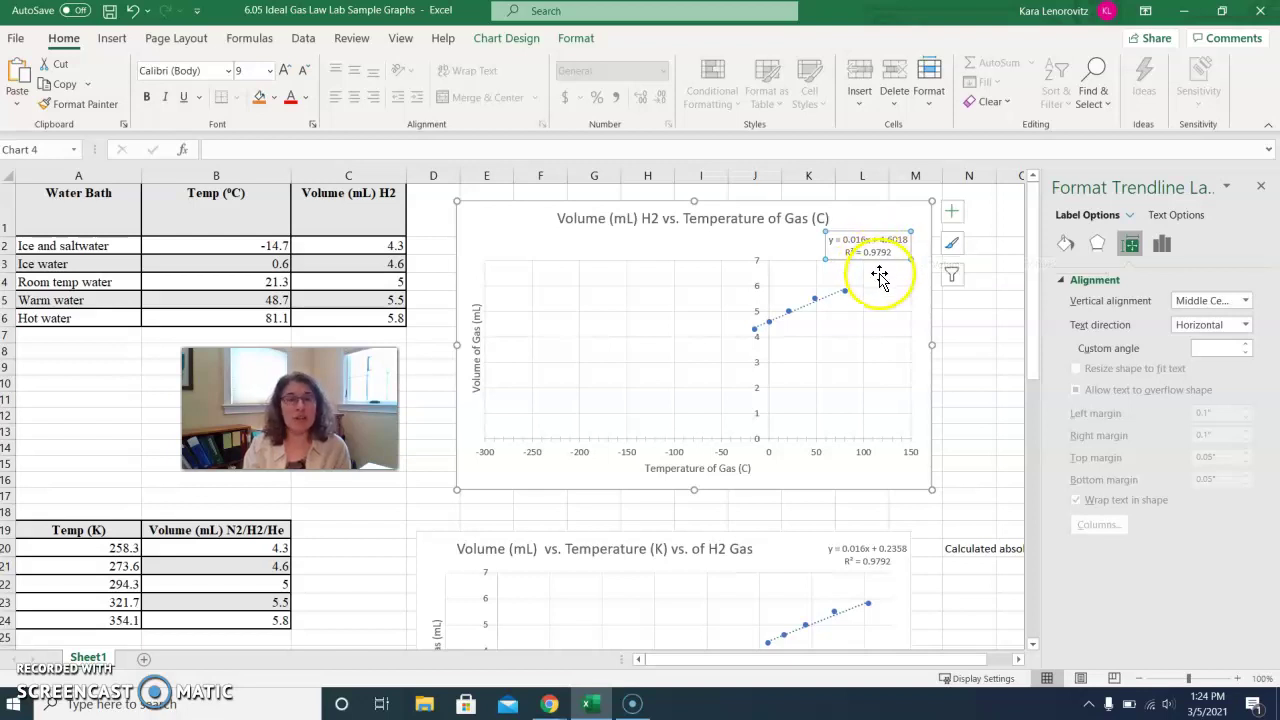